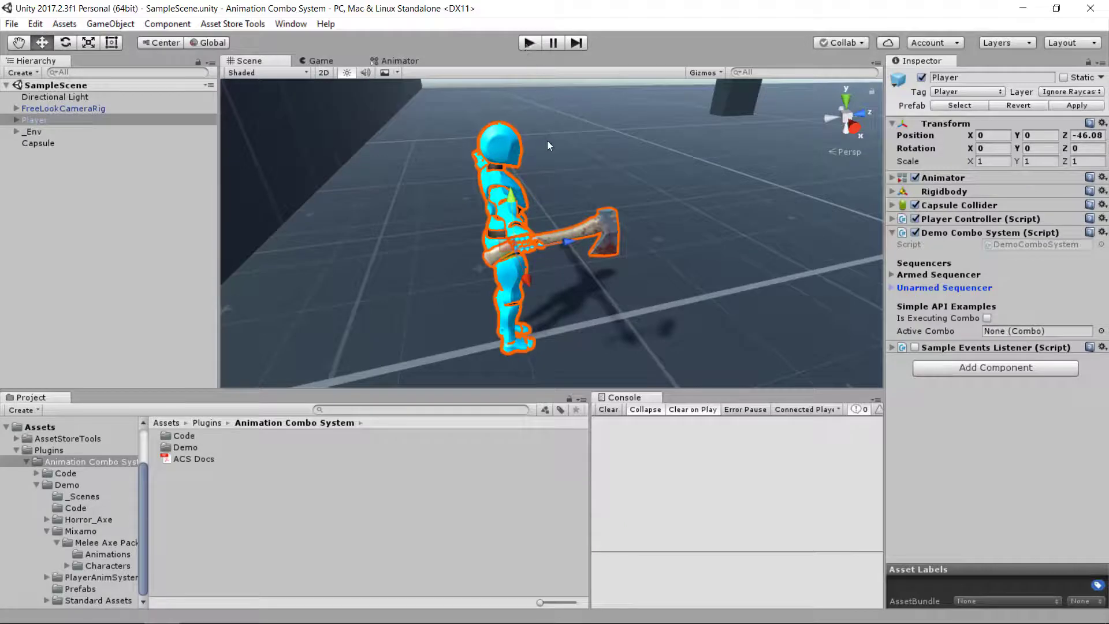
Run the scene to test the player's movement and the switching between armed and unarmed stance, and exit play mode
key("ctrl+p")
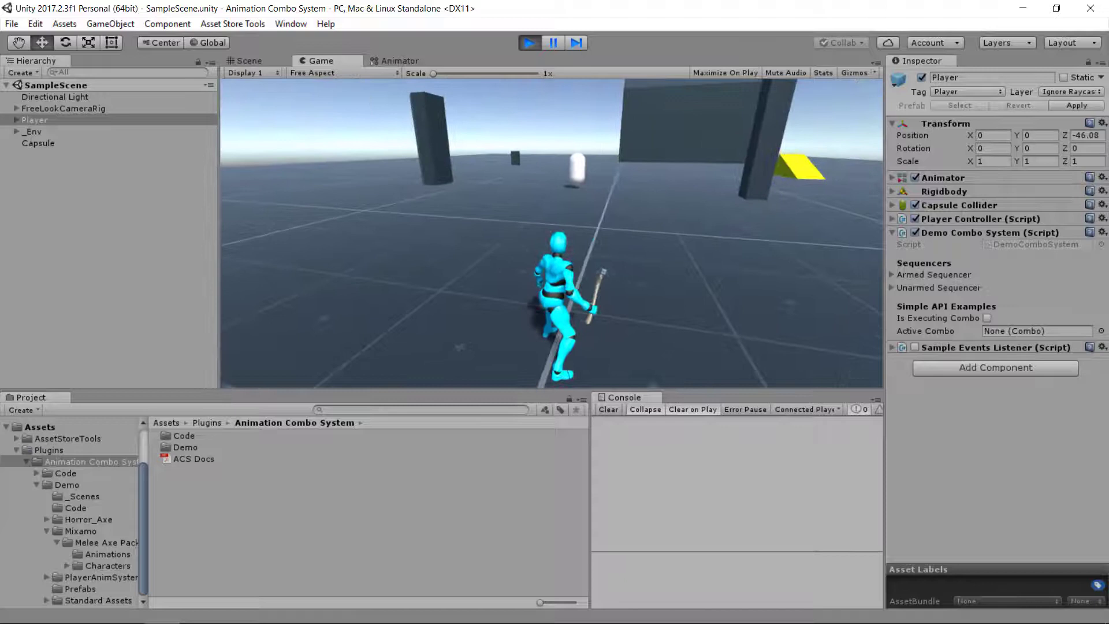
key("d")
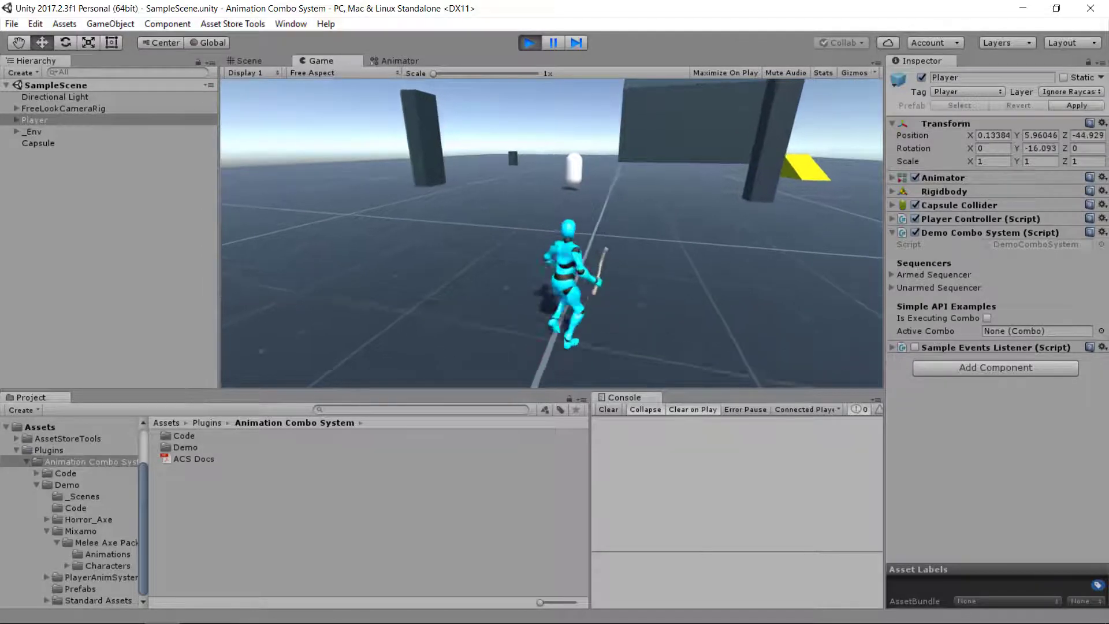
key("a")
key("d")
key("w")
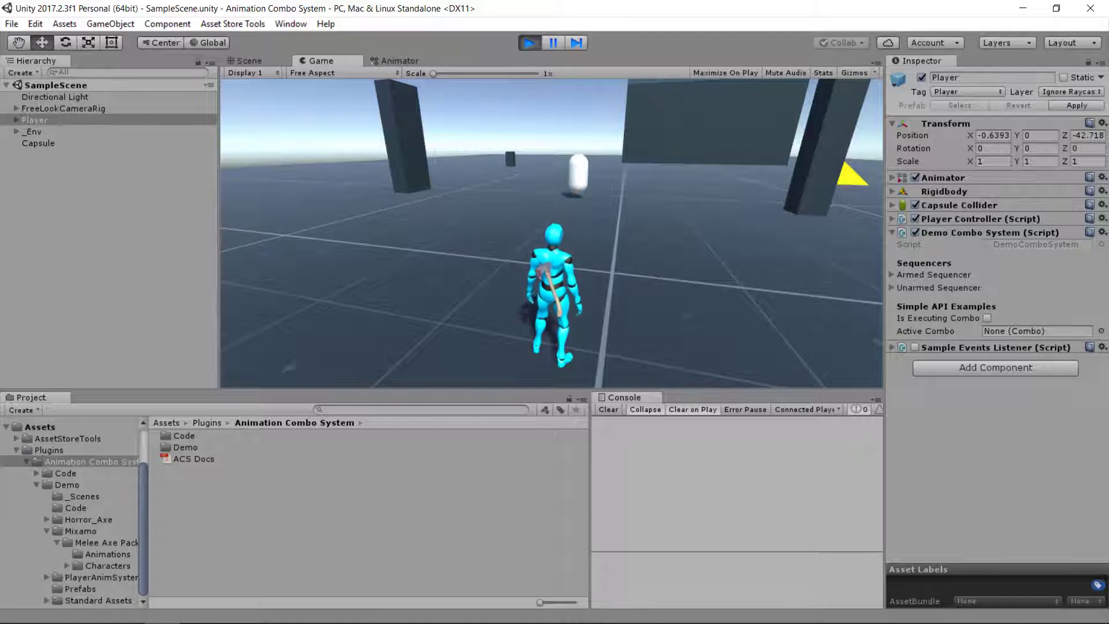
key("e")
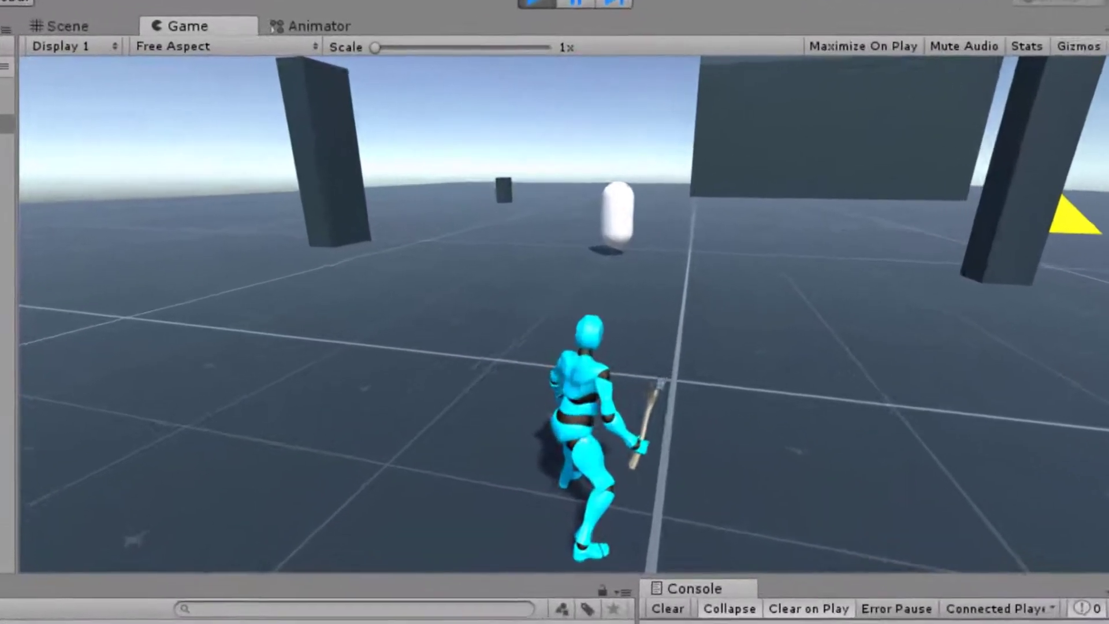
key("w")
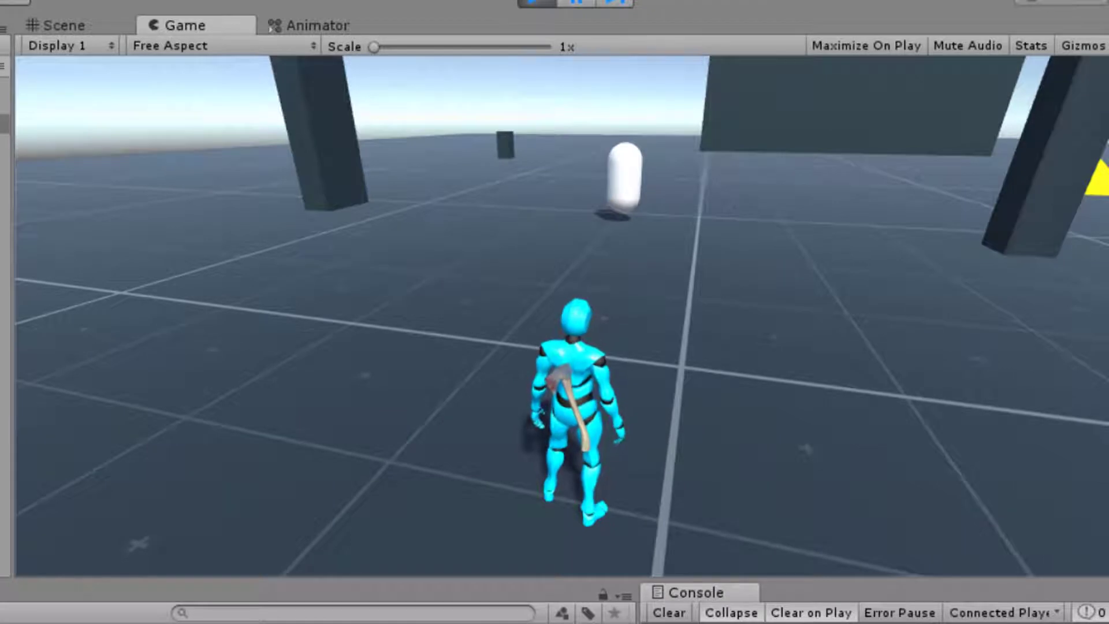
key("ctrl+p")
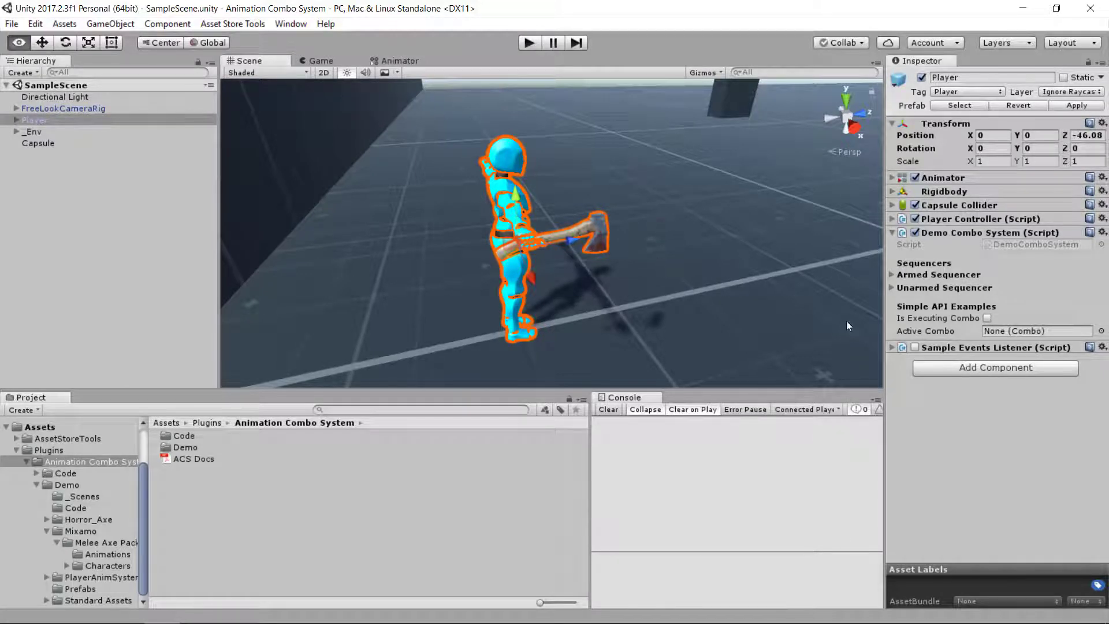
Switch to Chrome to view the Melee Axe Pack and Horror Axe Asset Store pages, and return to Unity
left_click_drag(847, 321, 698, 243, "alt")
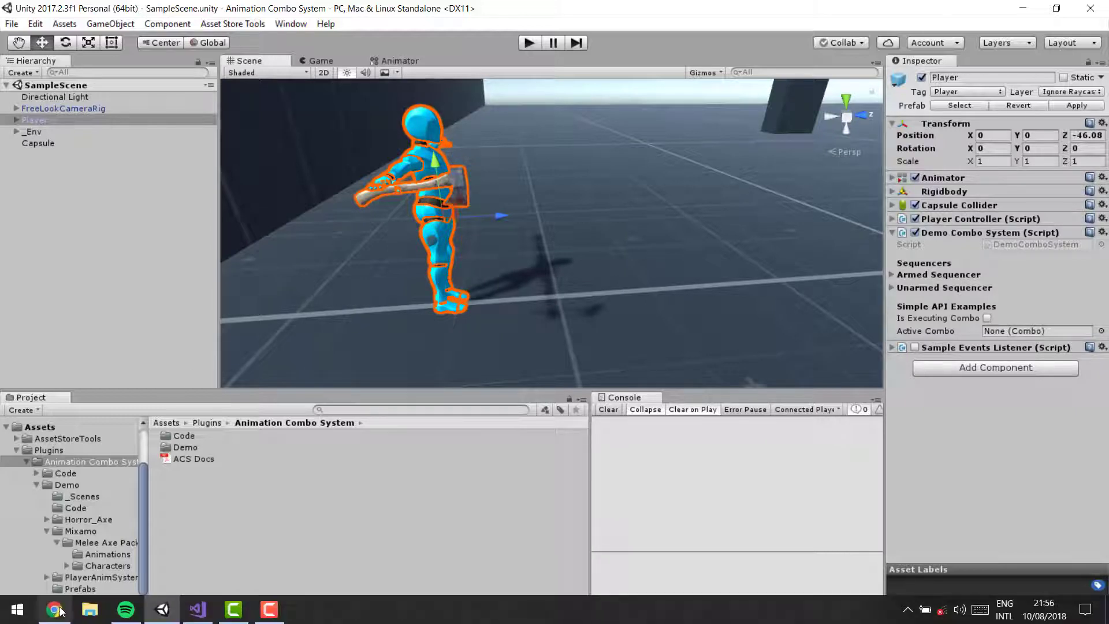
left_click(56, 609)
left_click(357, 11)
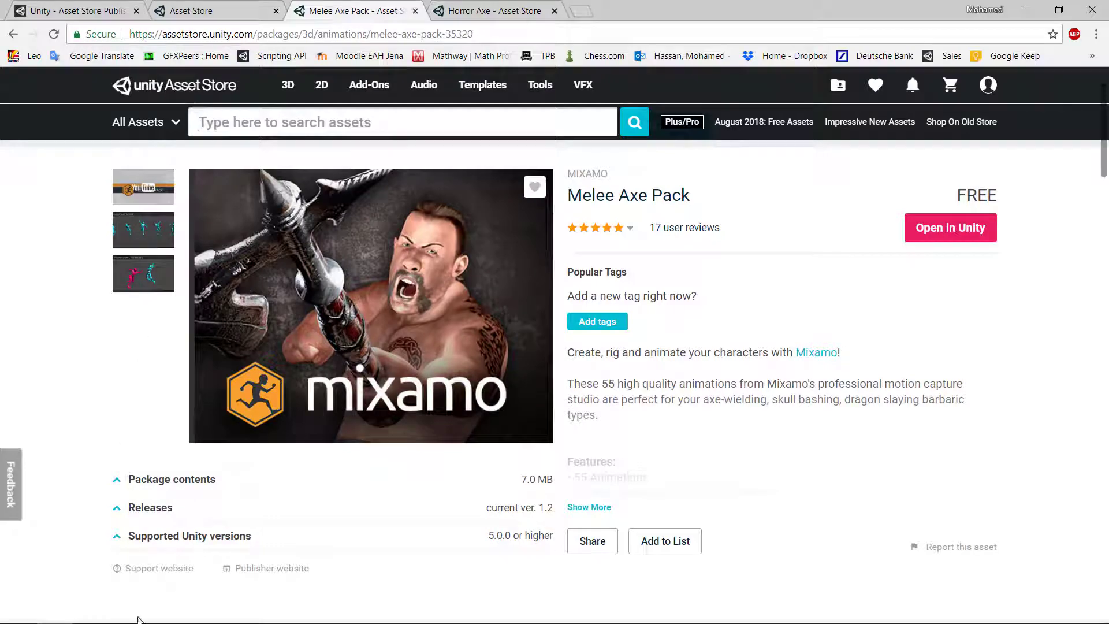
left_click(162, 610)
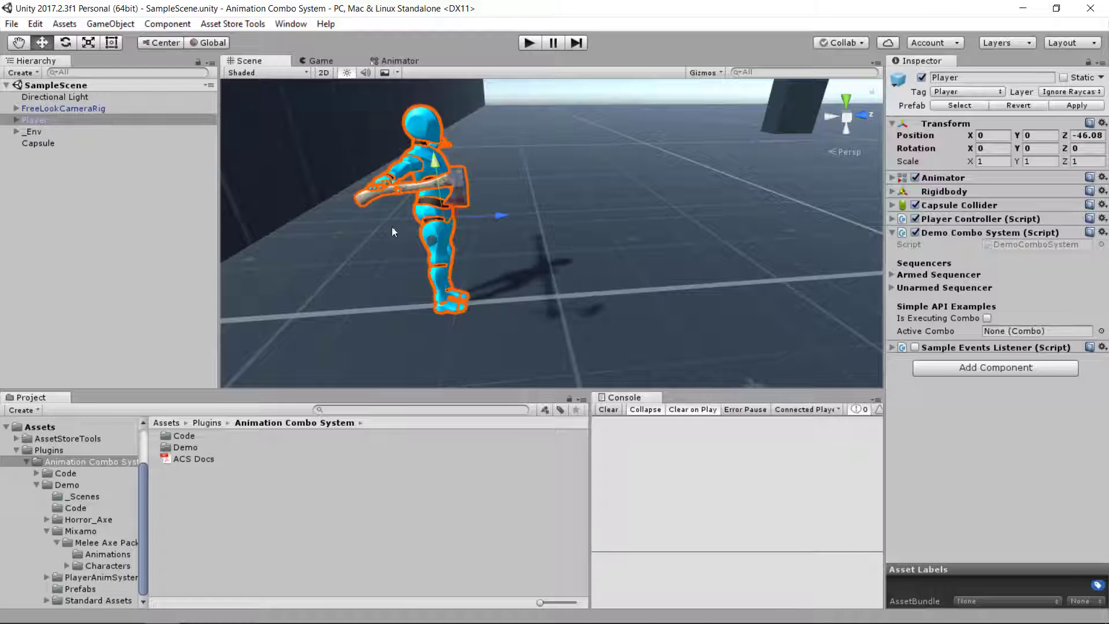
mouse_move(138, 610)
left_click(54, 609)
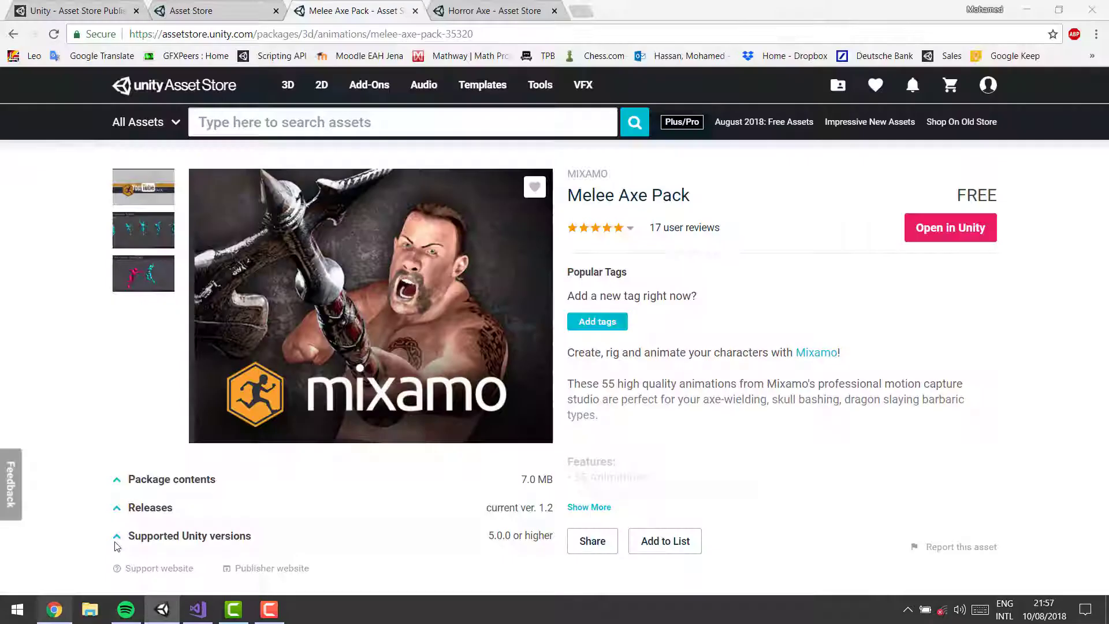
left_click(480, 13)
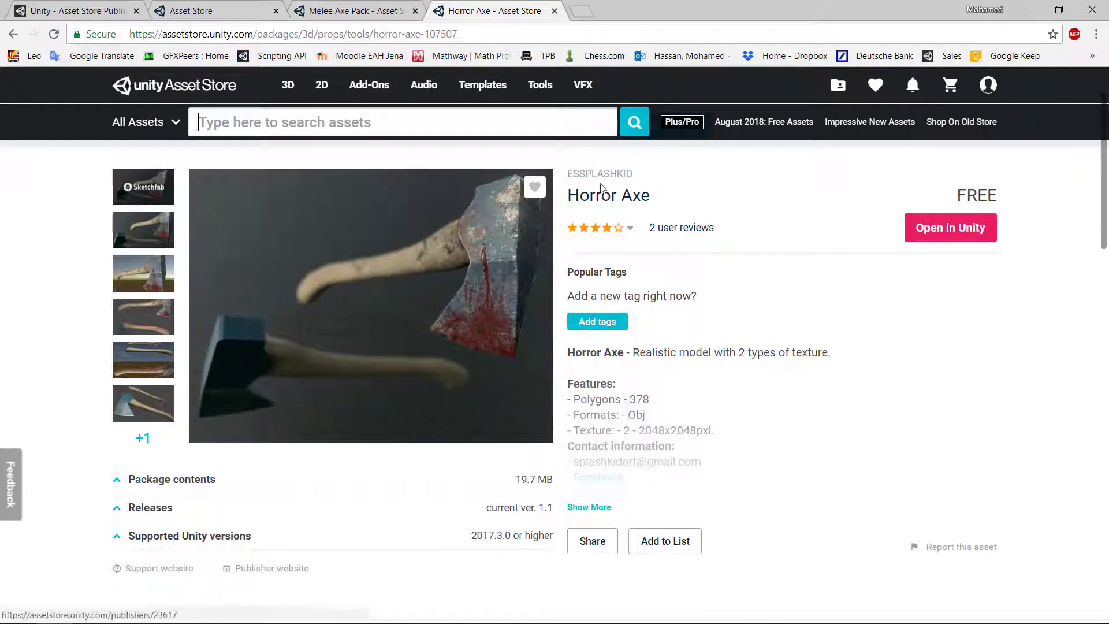
left_click(1026, 10)
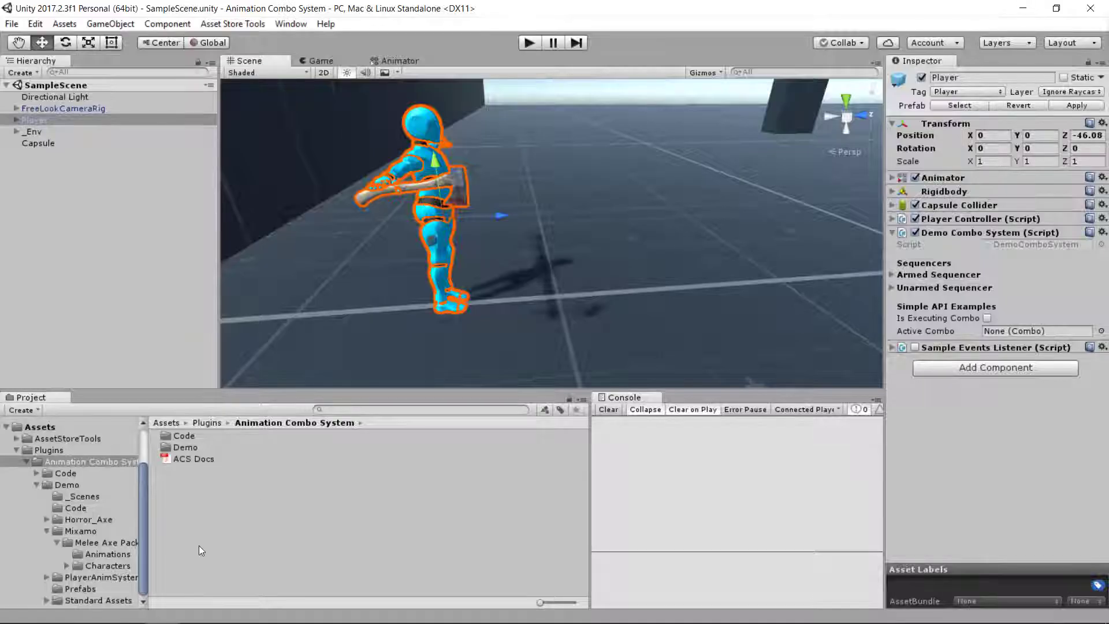
Browse the animation clips in the Melee Axe Pack's Animations folder
left_click(108, 554)
scroll(303, 480, "down", 15)
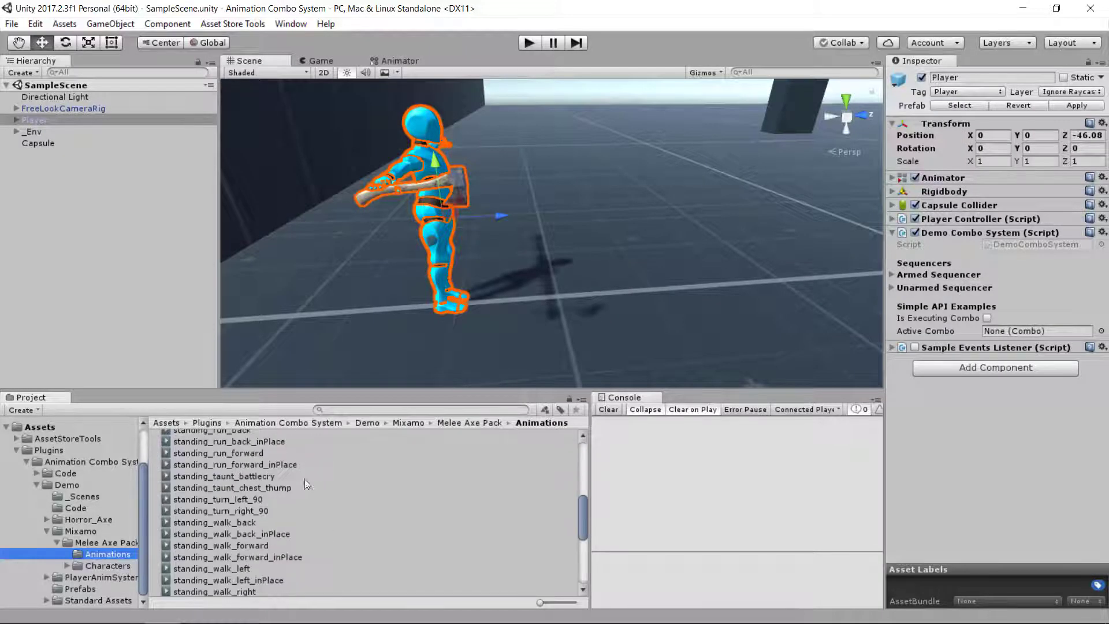
scroll(259, 536, "up", 10)
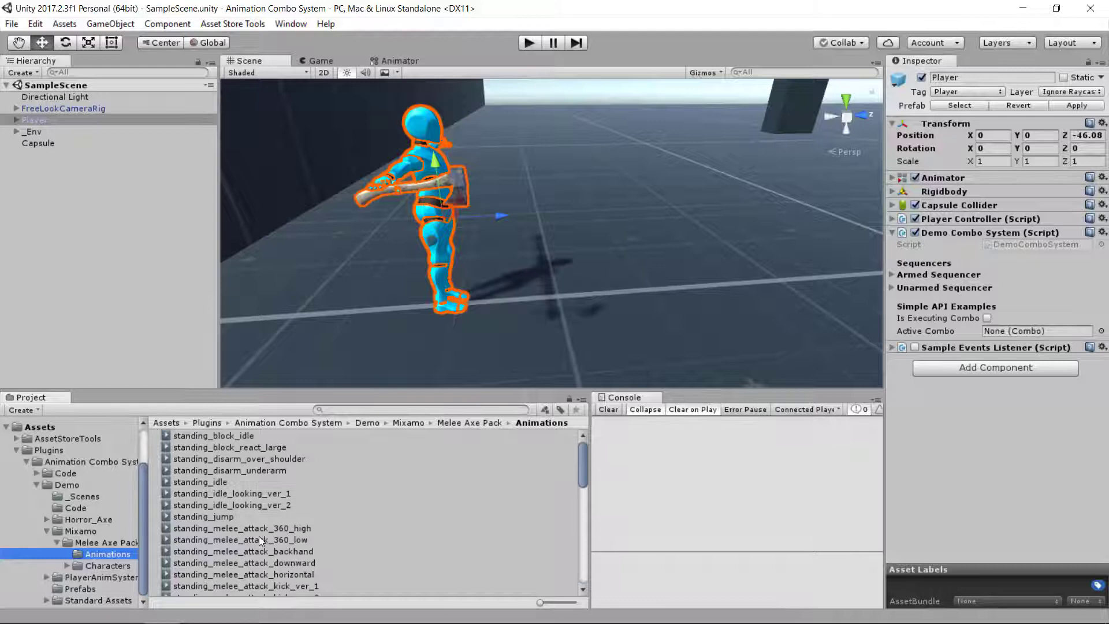
Examine the states in the Base-Armed, Base-Unarmed, Extras and Fullbody layers of the Player animator controller
left_click(398, 60)
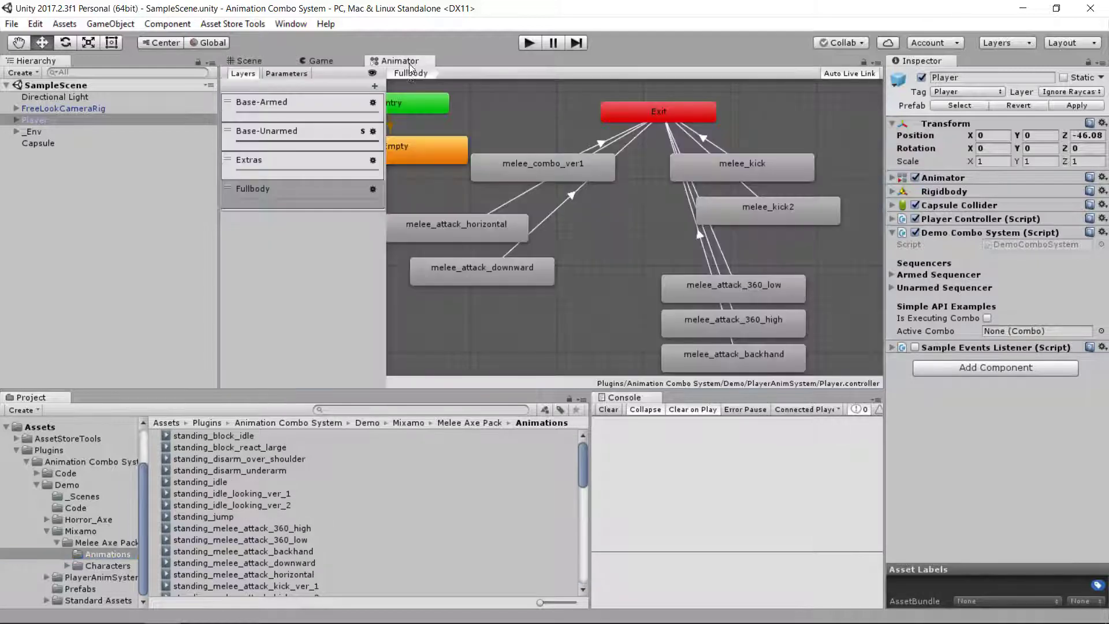
middle_click_drag(610, 319, 607, 293)
left_click(298, 100)
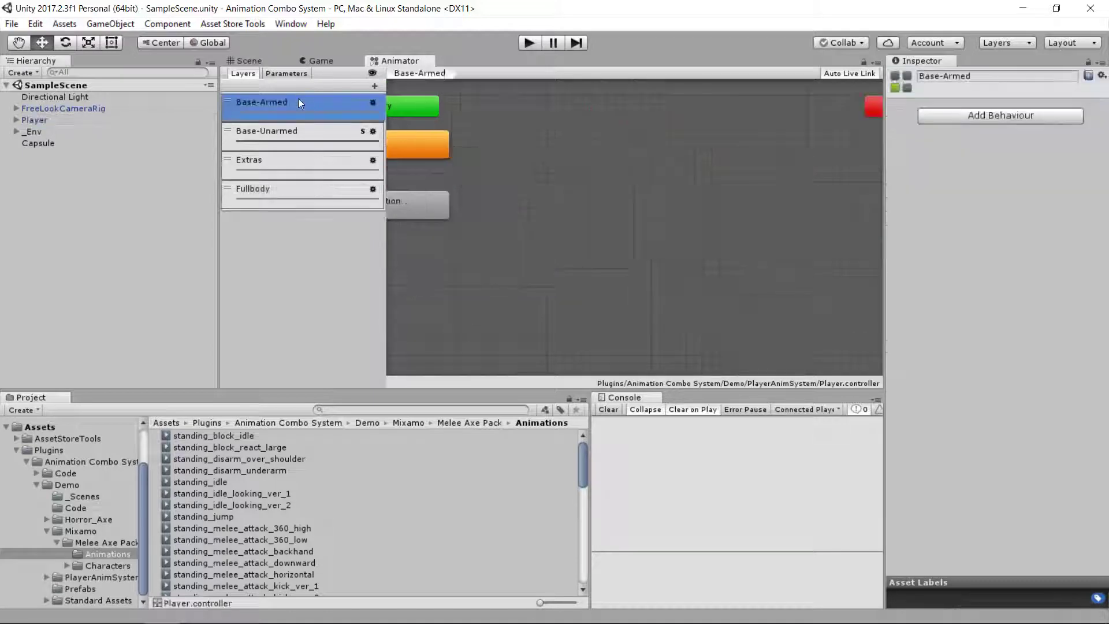
middle_click_drag(517, 219, 574, 249)
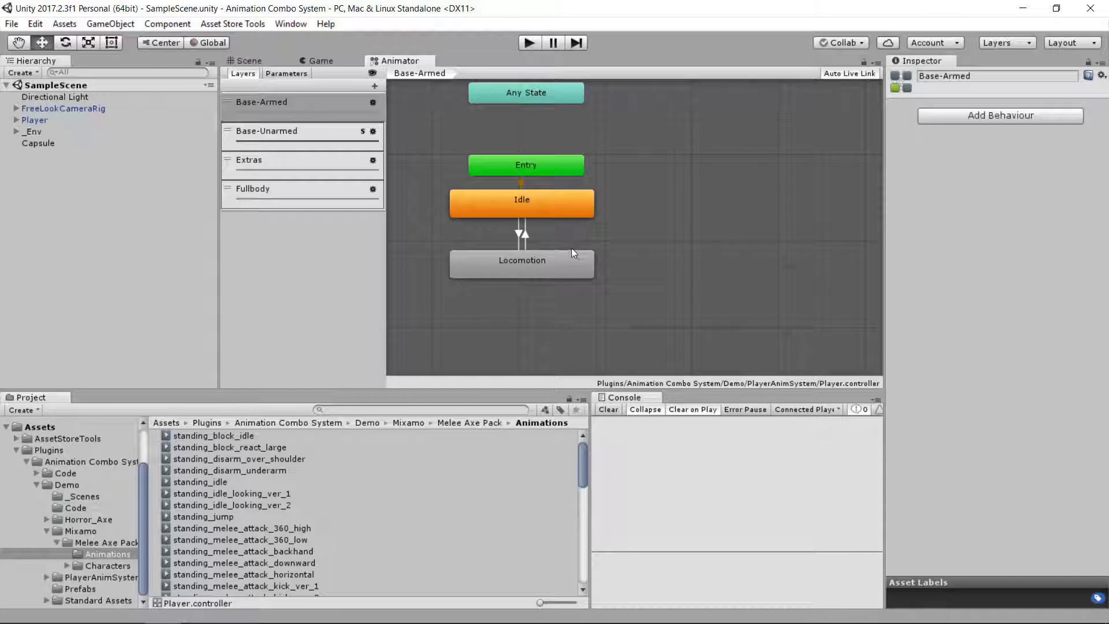
left_click(307, 133)
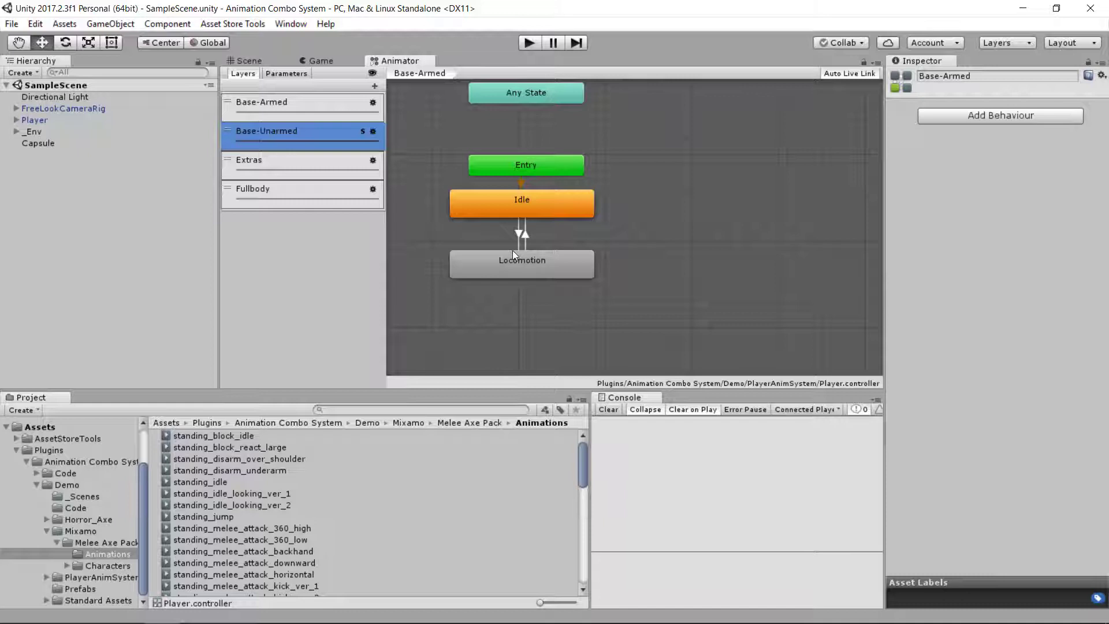
left_click(320, 168)
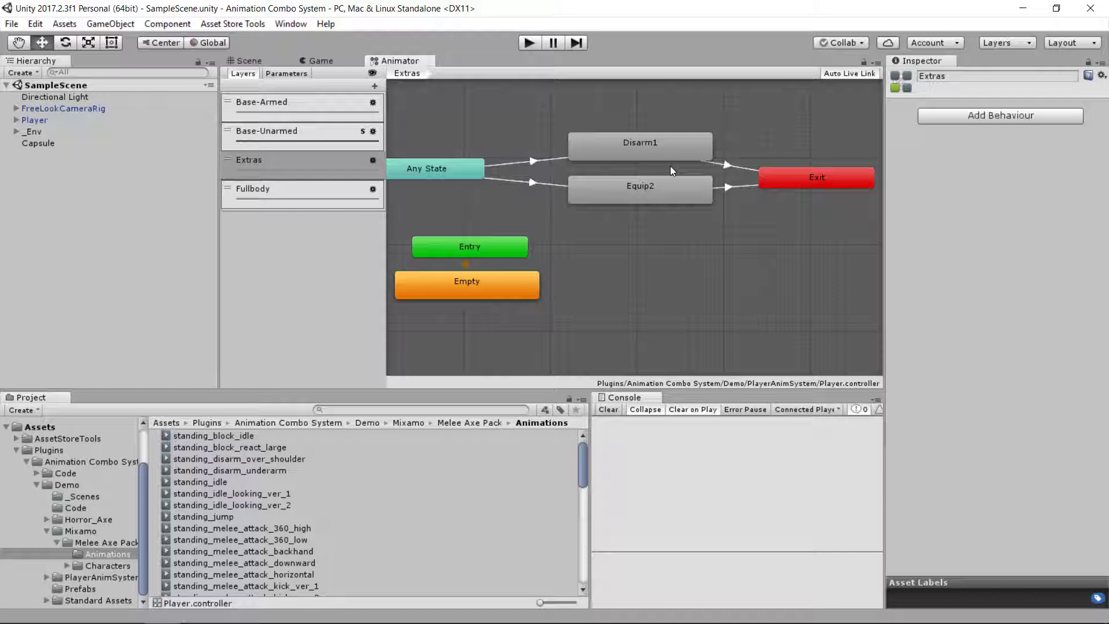
left_click(308, 197)
middle_click_drag(566, 268, 494, 105)
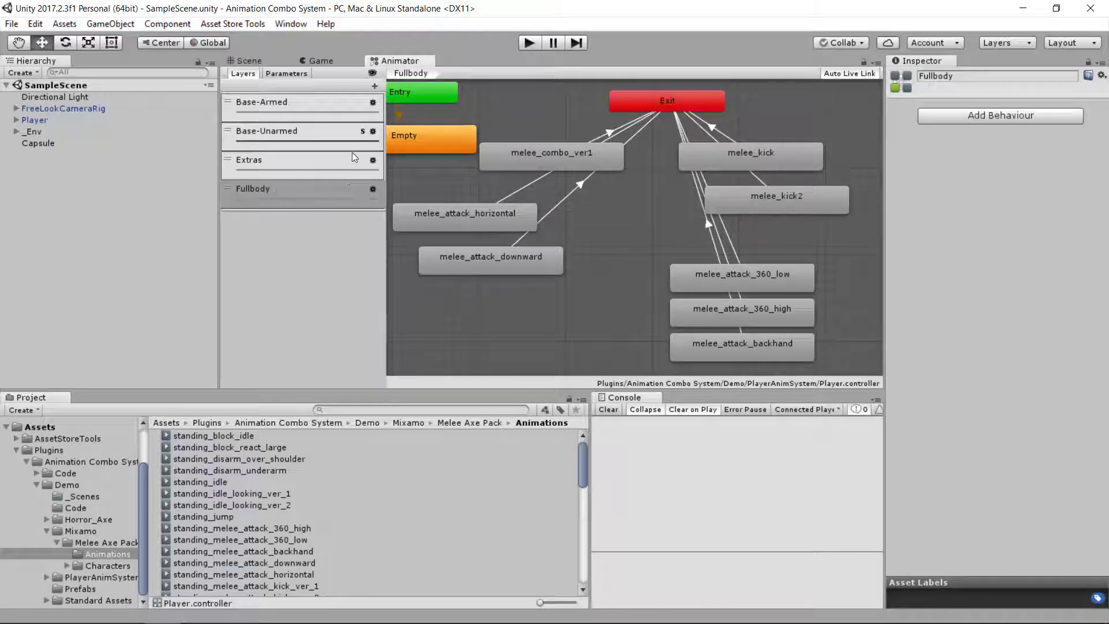
middle_click_drag(514, 259, 574, 330)
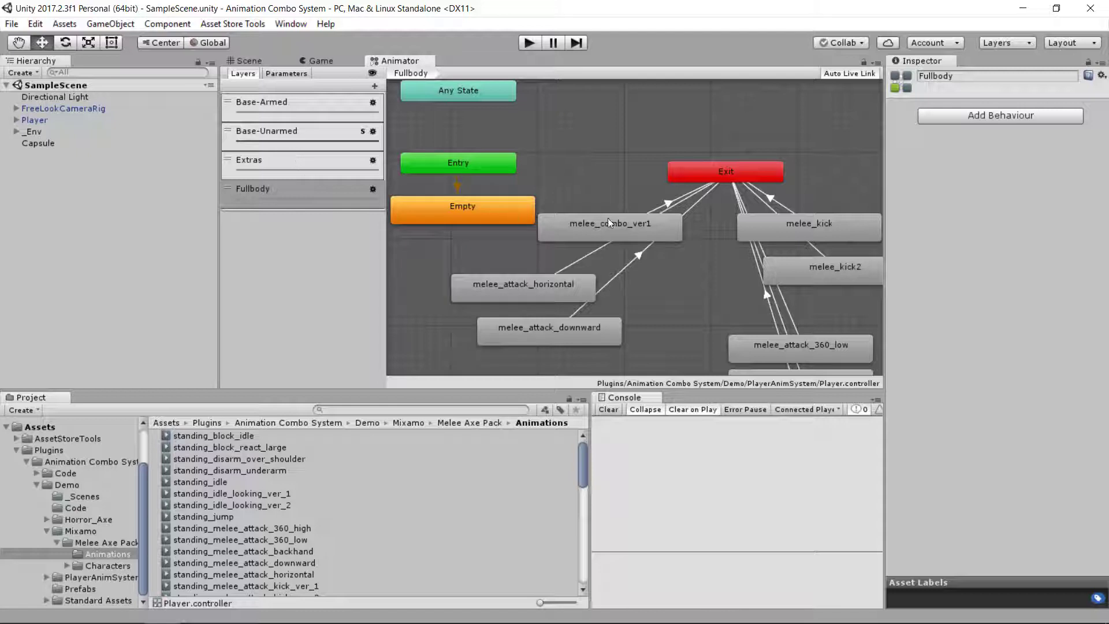
middle_click_drag(609, 220, 554, 171)
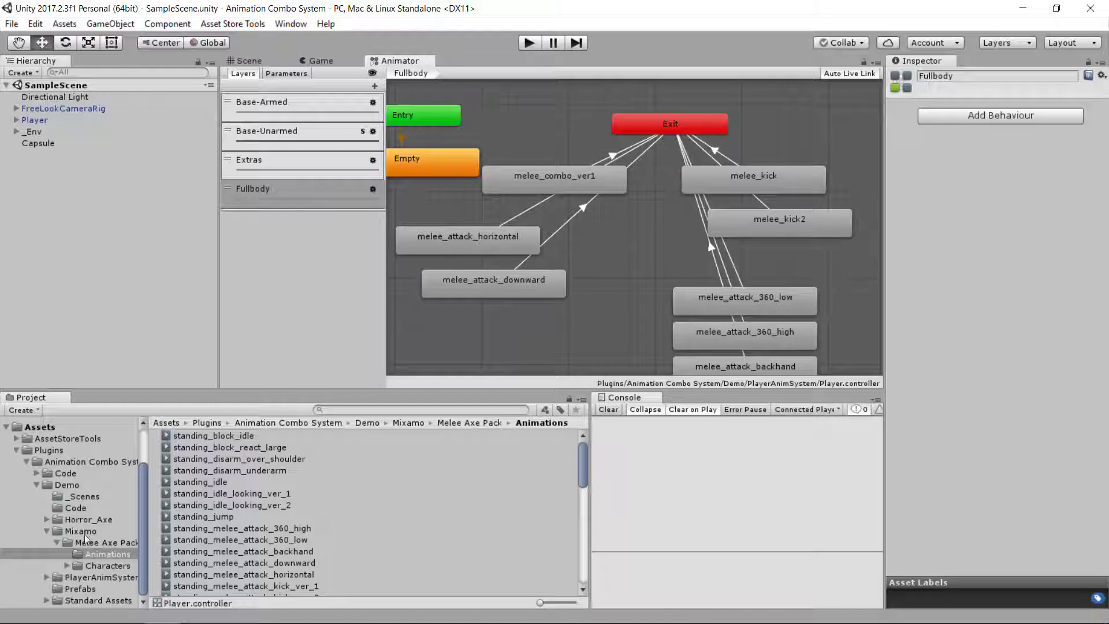
Collapse the Mixamo folder and show the selected Player object in the Scene view
left_click(47, 531)
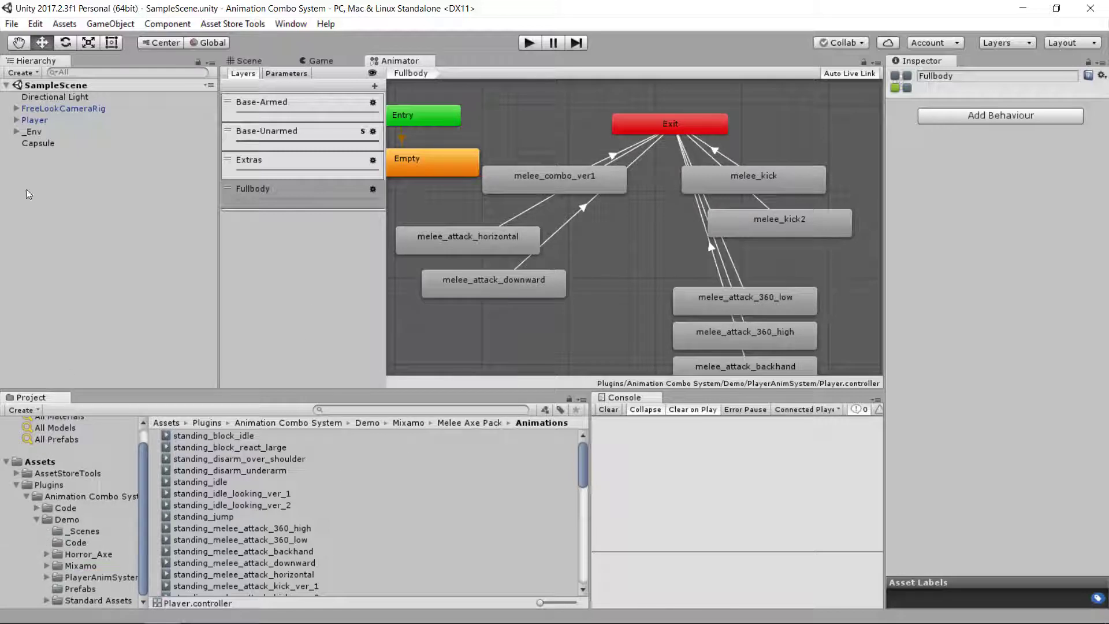
left_click(39, 120)
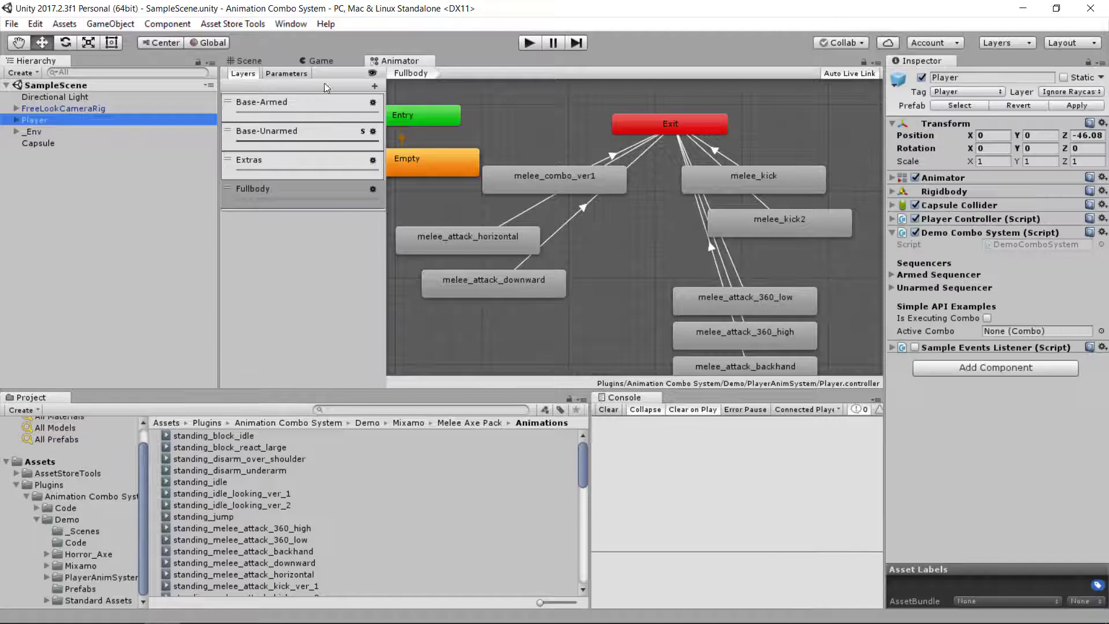
left_click(247, 63)
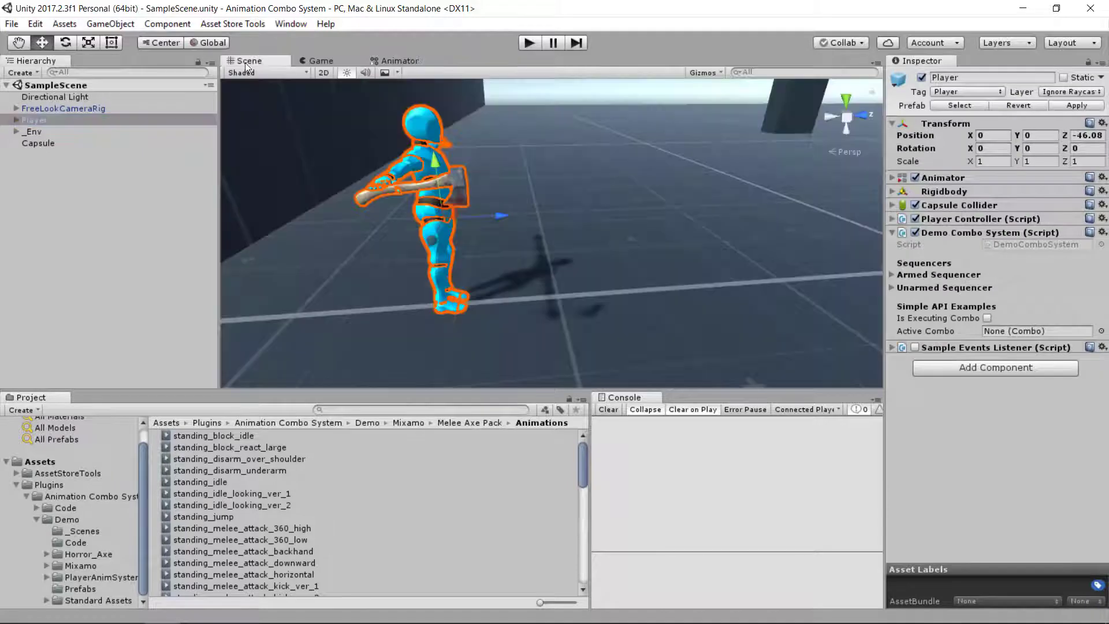
Inspect the Player Controller component and the Armed and Unarmed Sequencers of the Demo Combo System on the Player
left_click(971, 219)
left_click(970, 219)
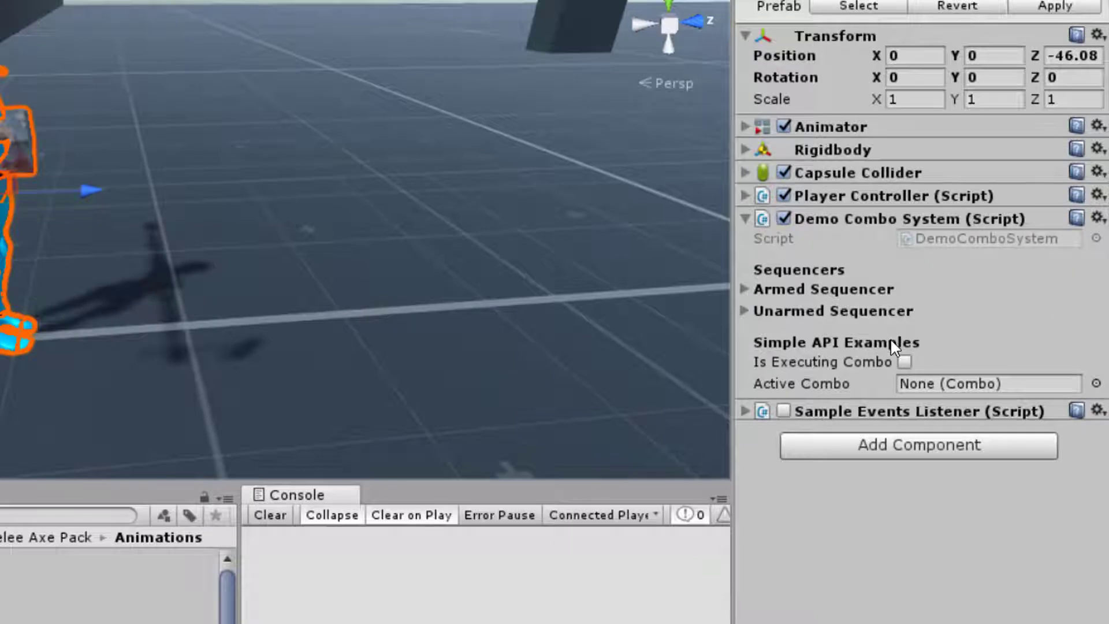
left_click(746, 287)
left_click(747, 288)
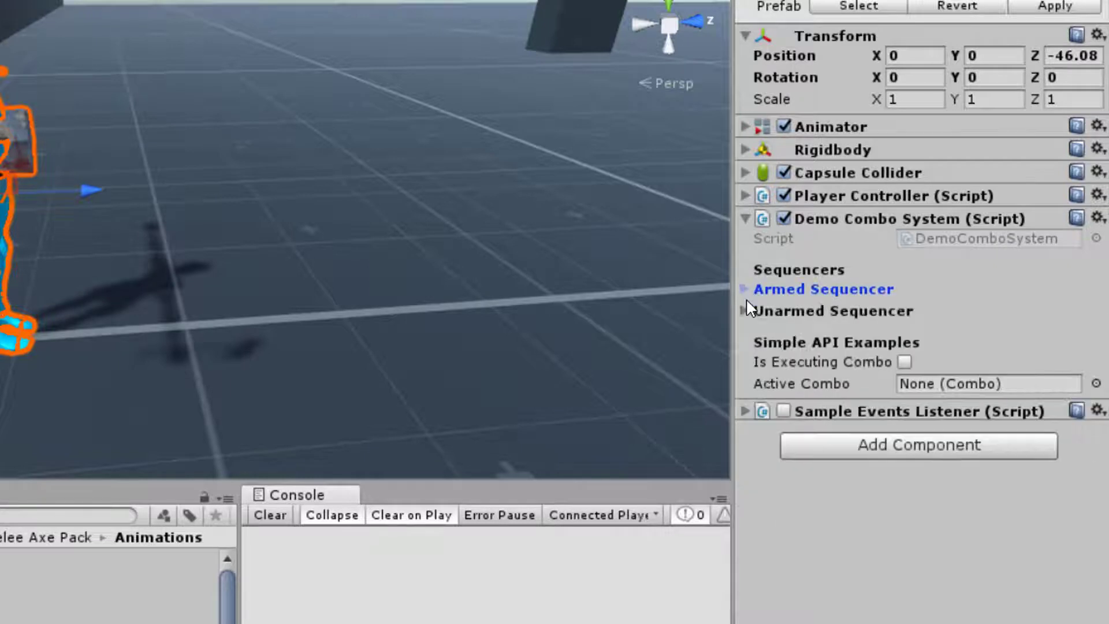
left_click(757, 306)
left_click(771, 308)
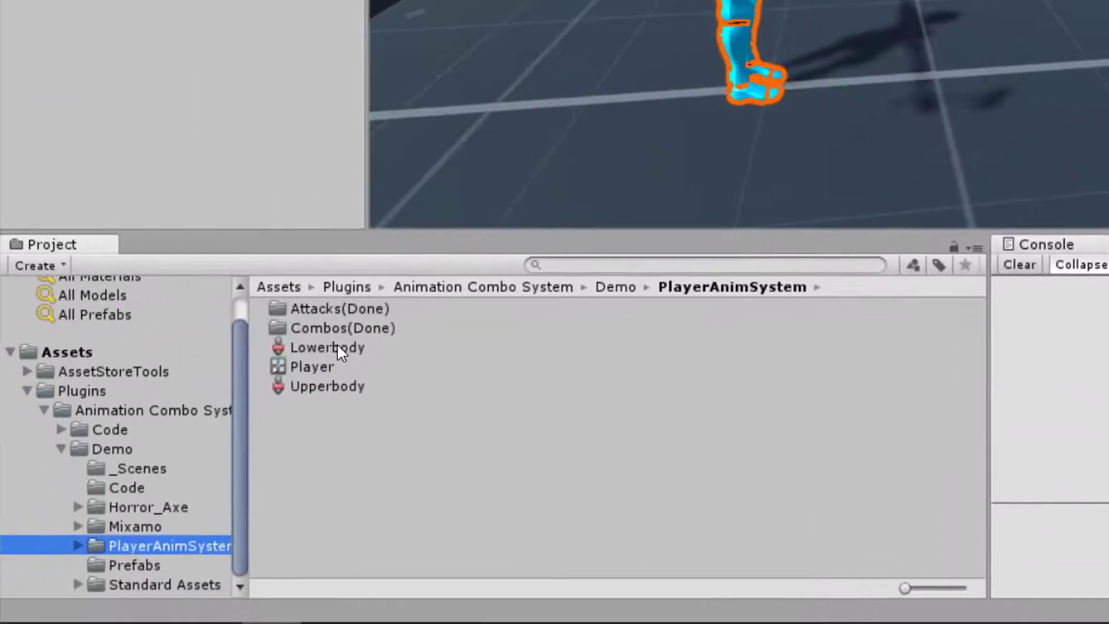
View the attack assets in Attacks(Done) and the combo assets in Combos(Done), and reselect the player in the scene
left_click(344, 308)
double_click(344, 308)
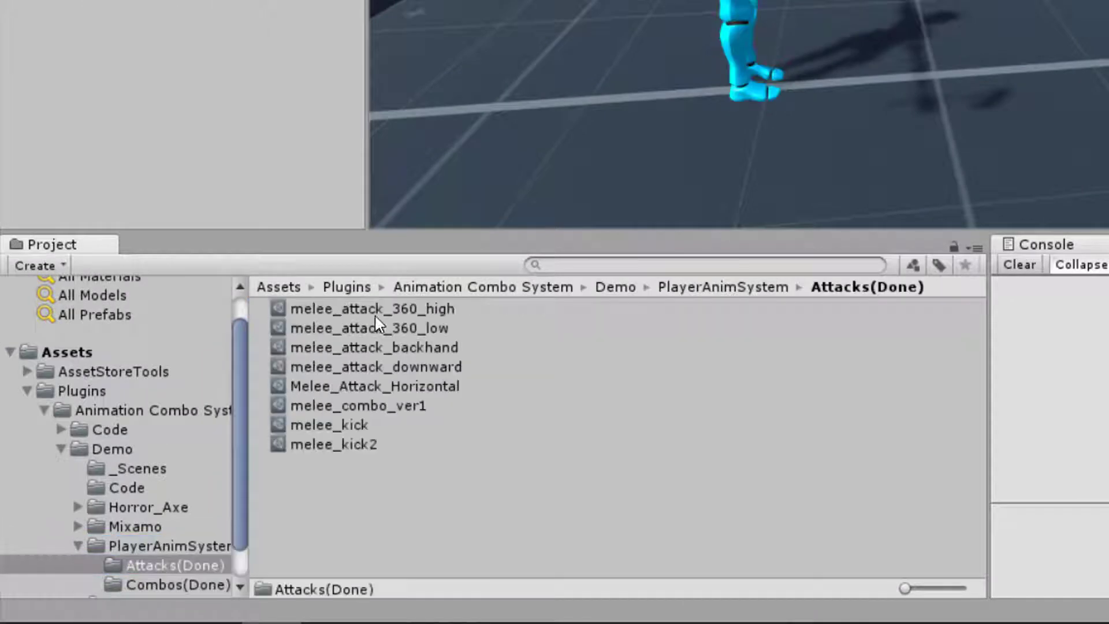
left_click(172, 584)
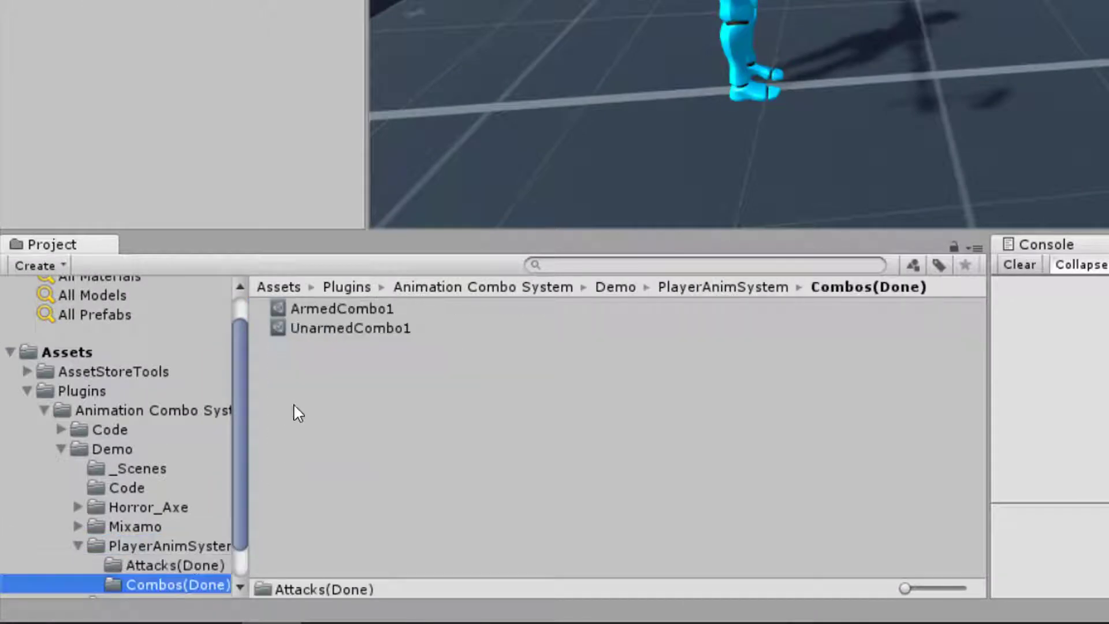
left_click(738, 11)
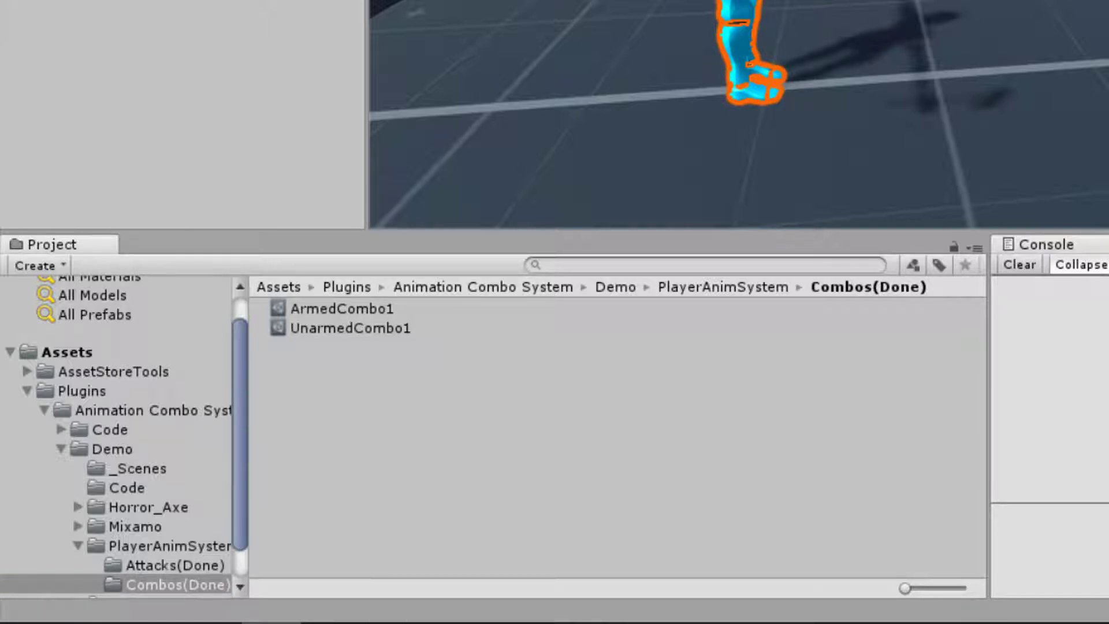
Create a folder named temp inside the PlayerAnimSystem folder and open it
scroll(85, 492, "down", 1)
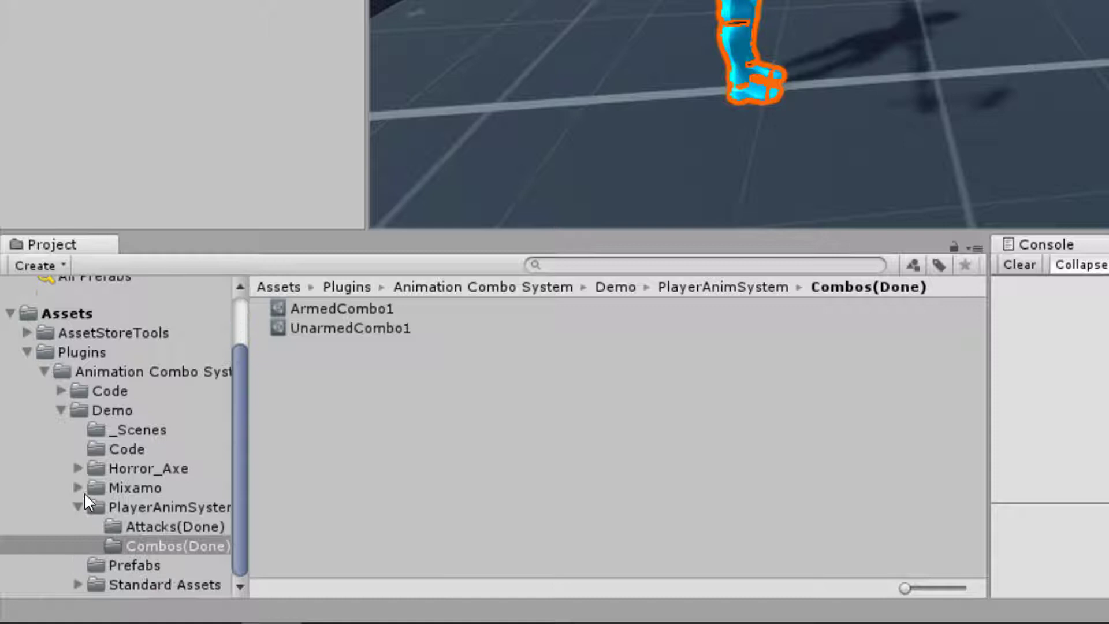
left_click(79, 505)
left_click(180, 546)
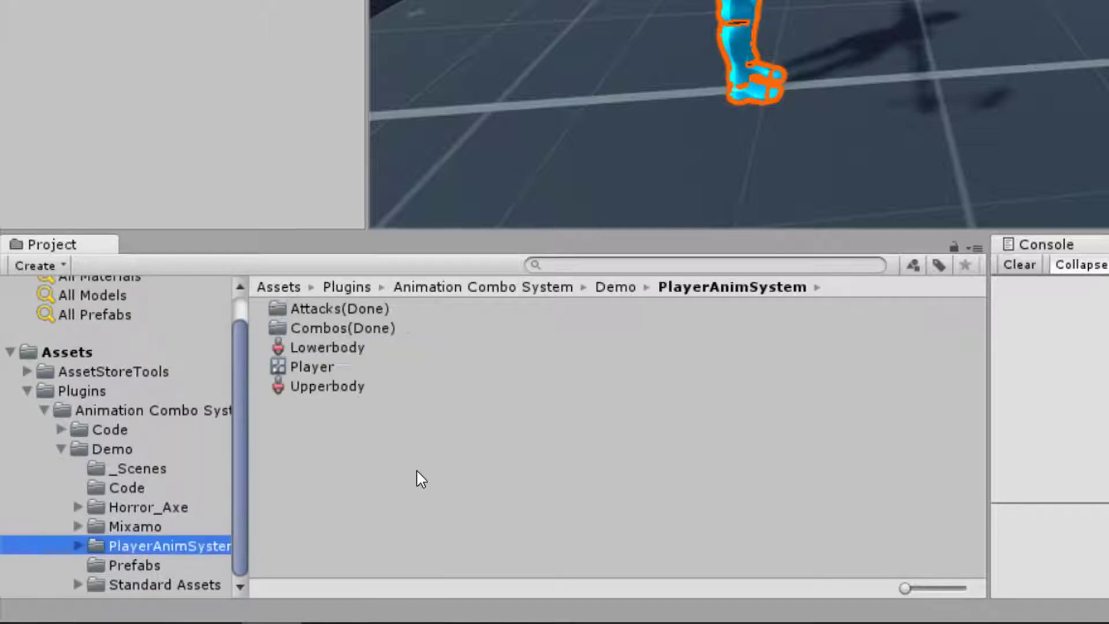
left_click(35, 265)
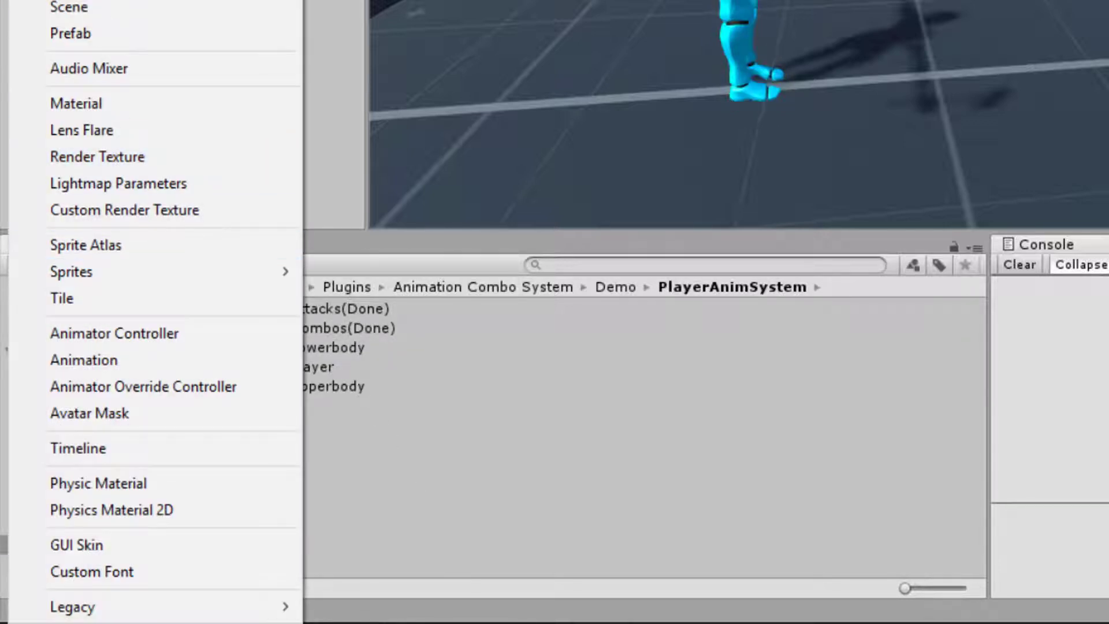
left_click(70, 0)
type("temp")
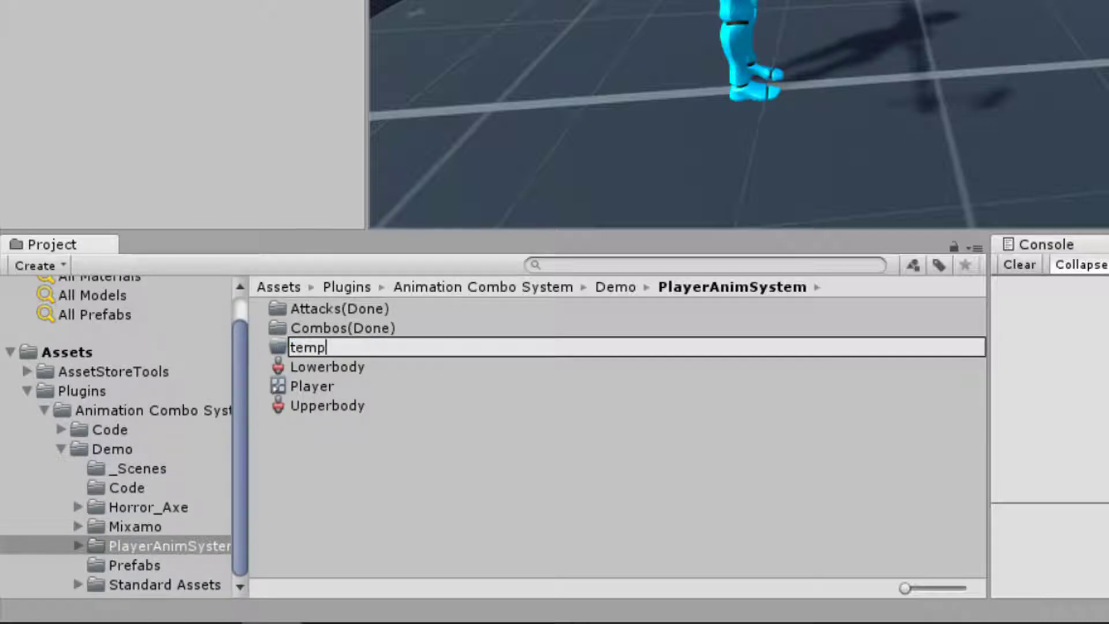
key("Return")
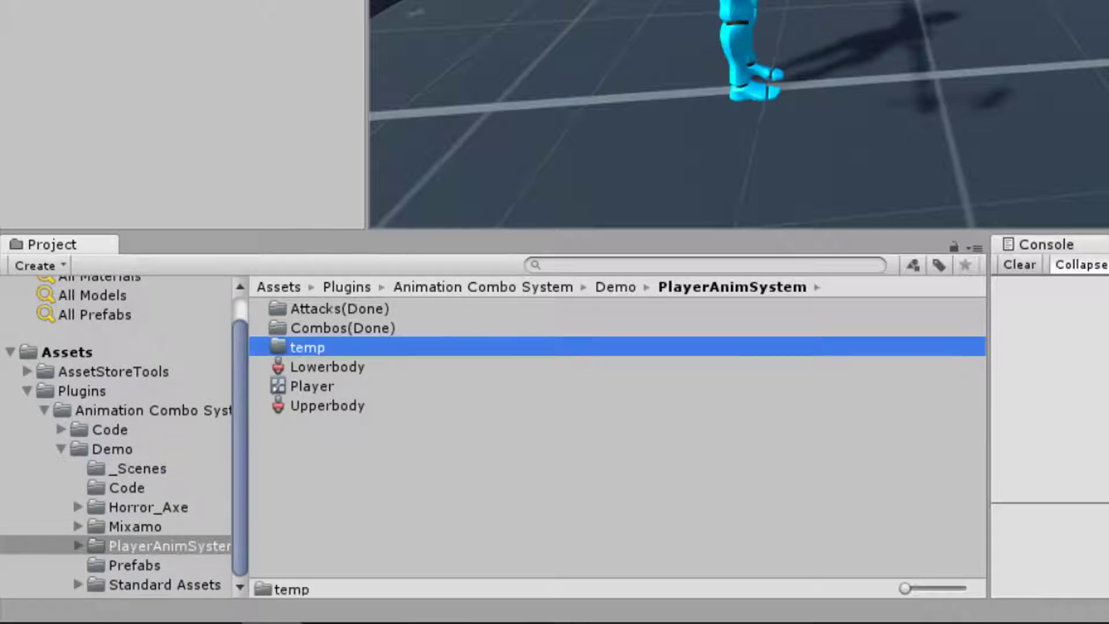
key("Return")
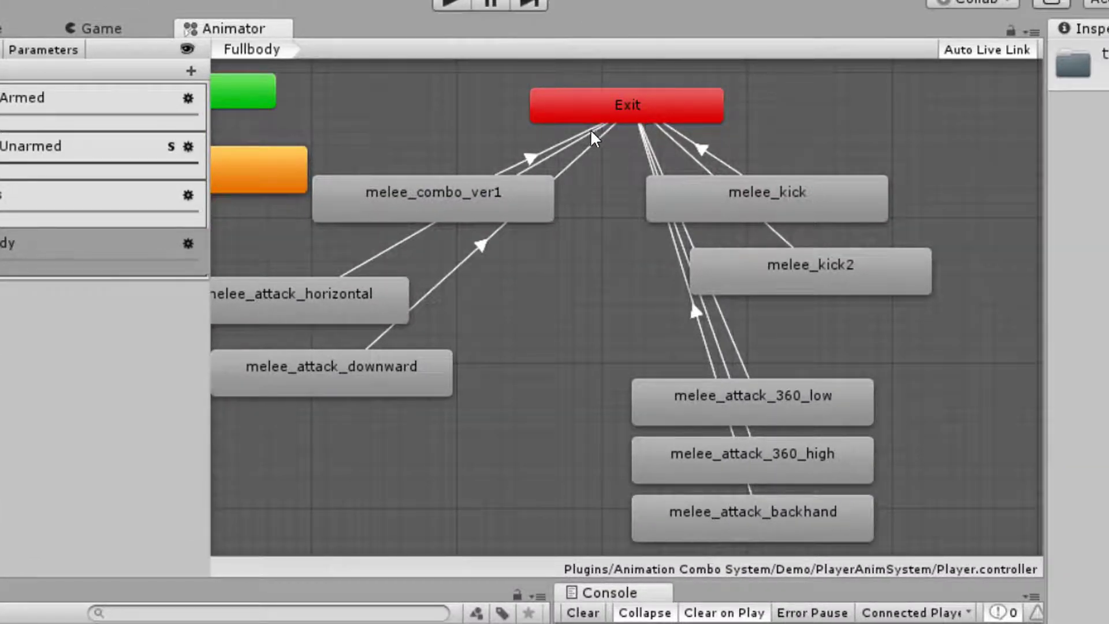
Inspect the melee_combo_ver1 state and its Exit transition in the Fullbody layer, and return to the Scene view
left_click(537, 194)
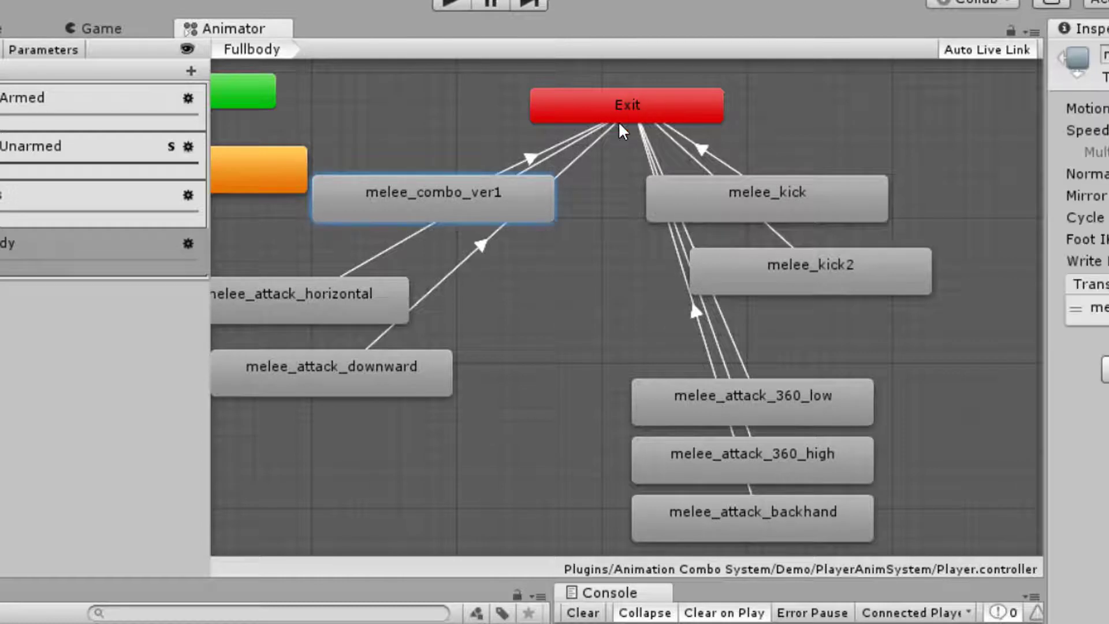
left_click(579, 156)
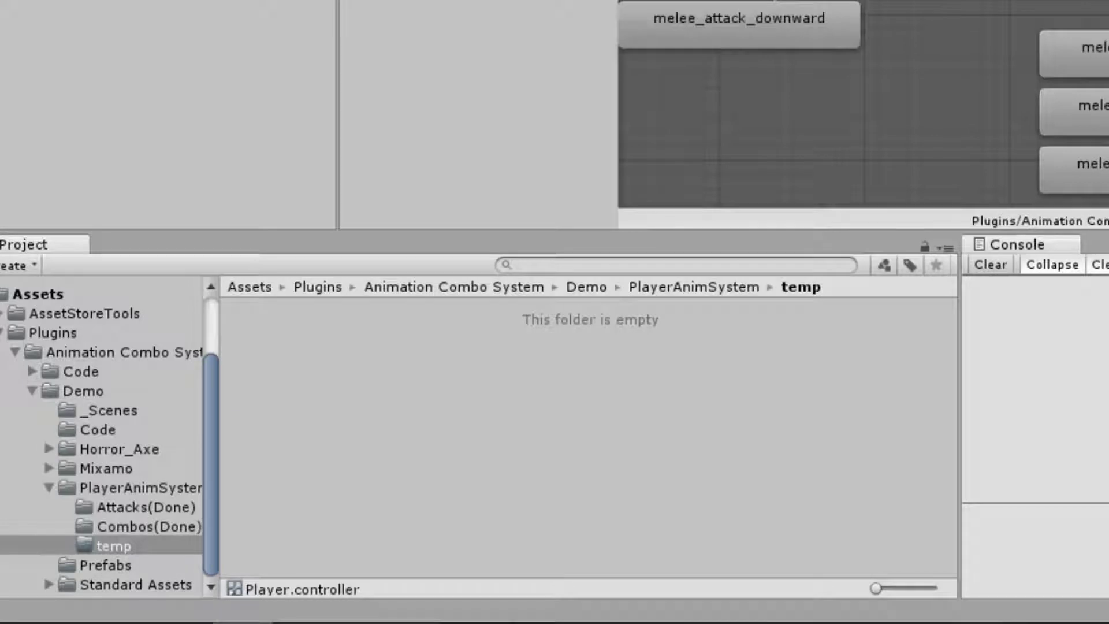
key("ctrl+1")
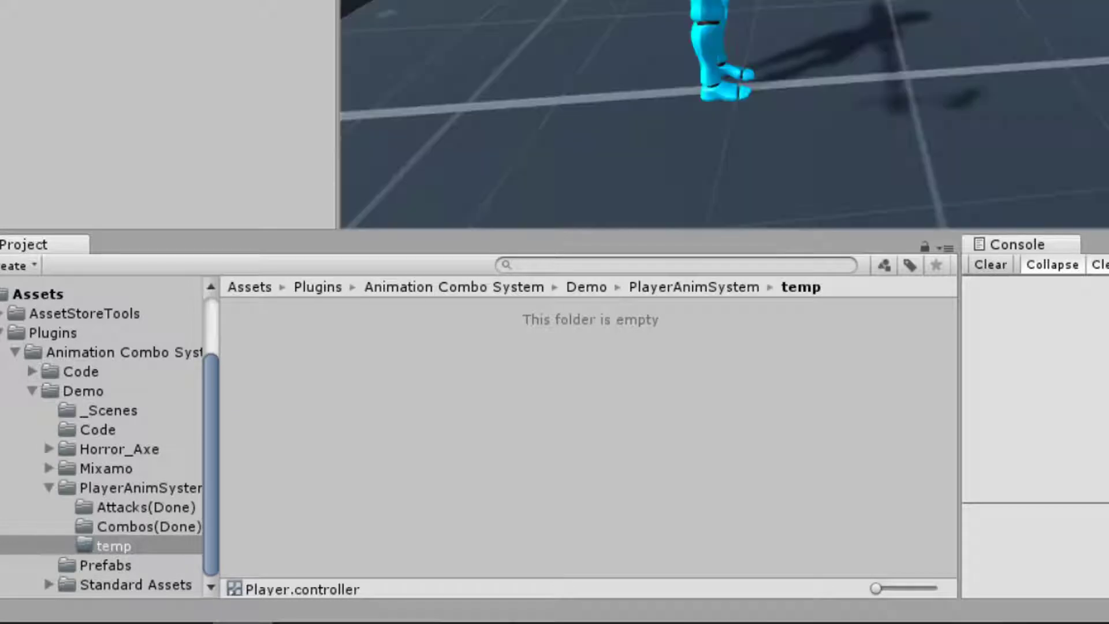
Create an Animation Combo System attack asset in the temp folder
right_click(398, 380)
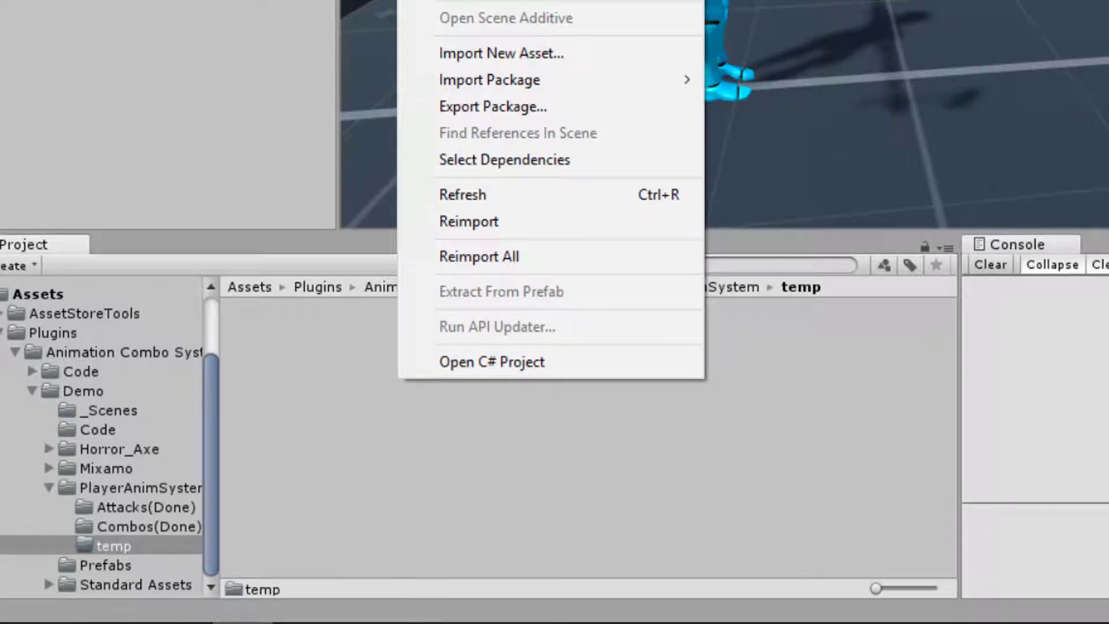
right_click(398, 417)
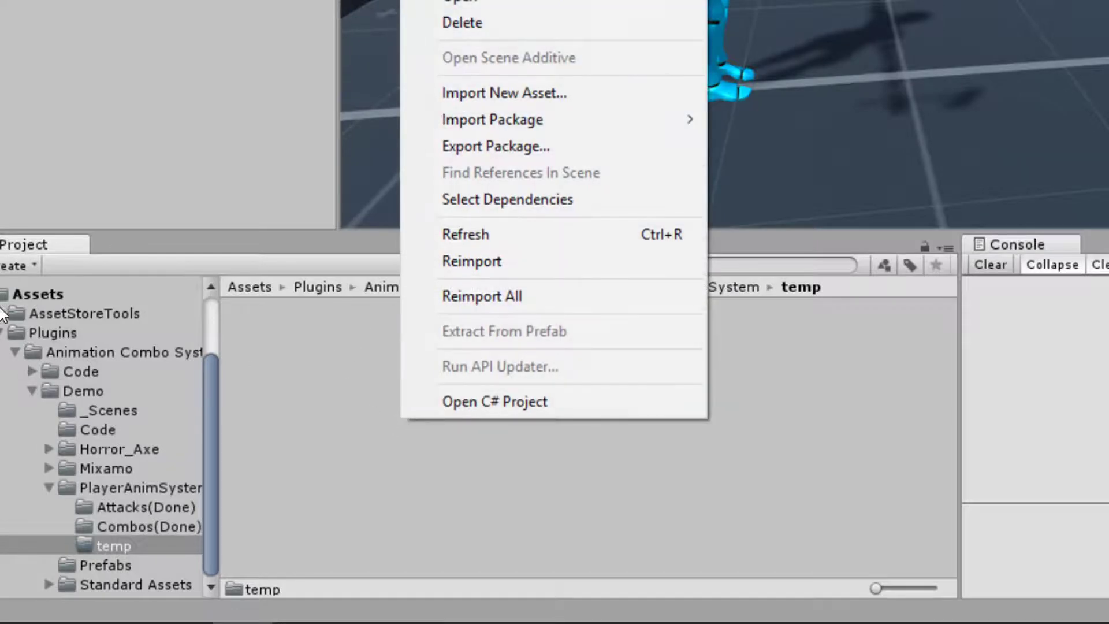
left_click(9, 270)
right_click(463, 340)
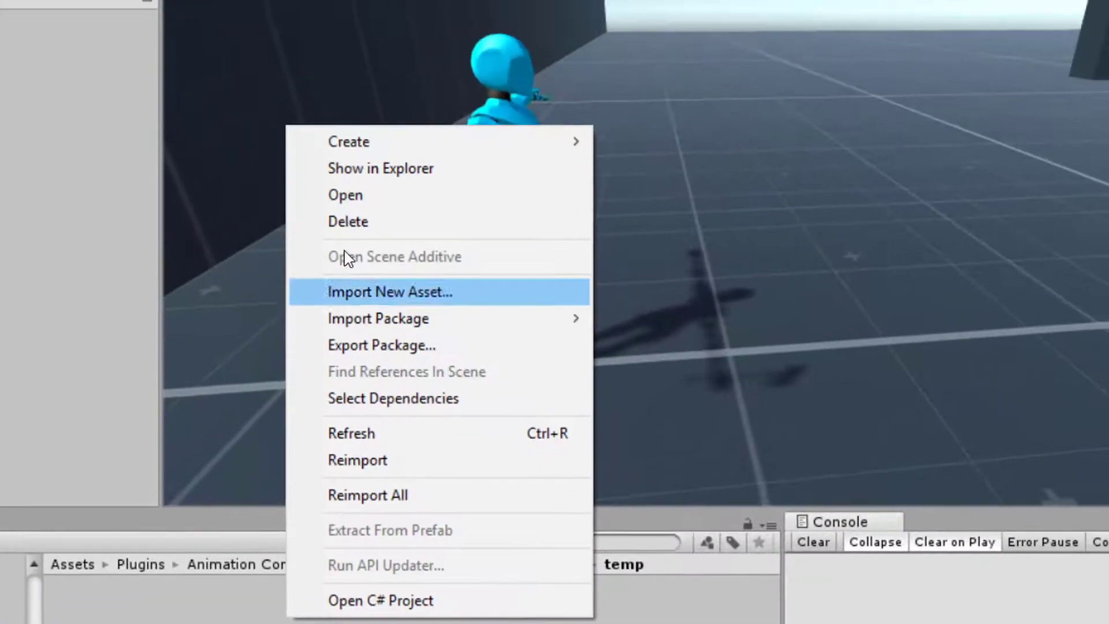
mouse_move(384, 143)
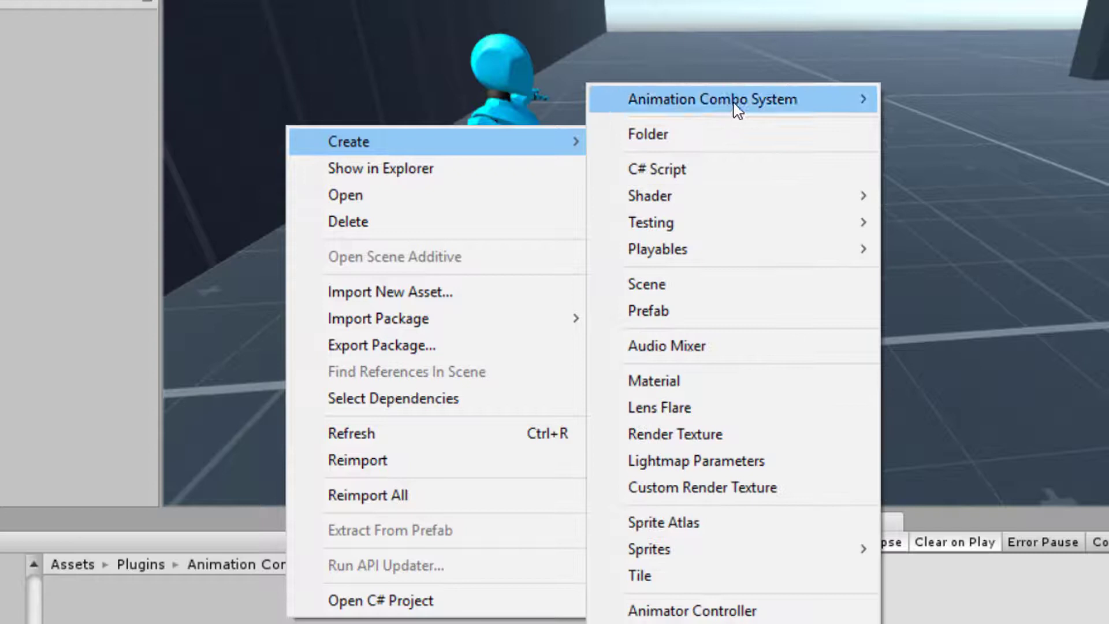
mouse_move(735, 103)
left_click(876, 101)
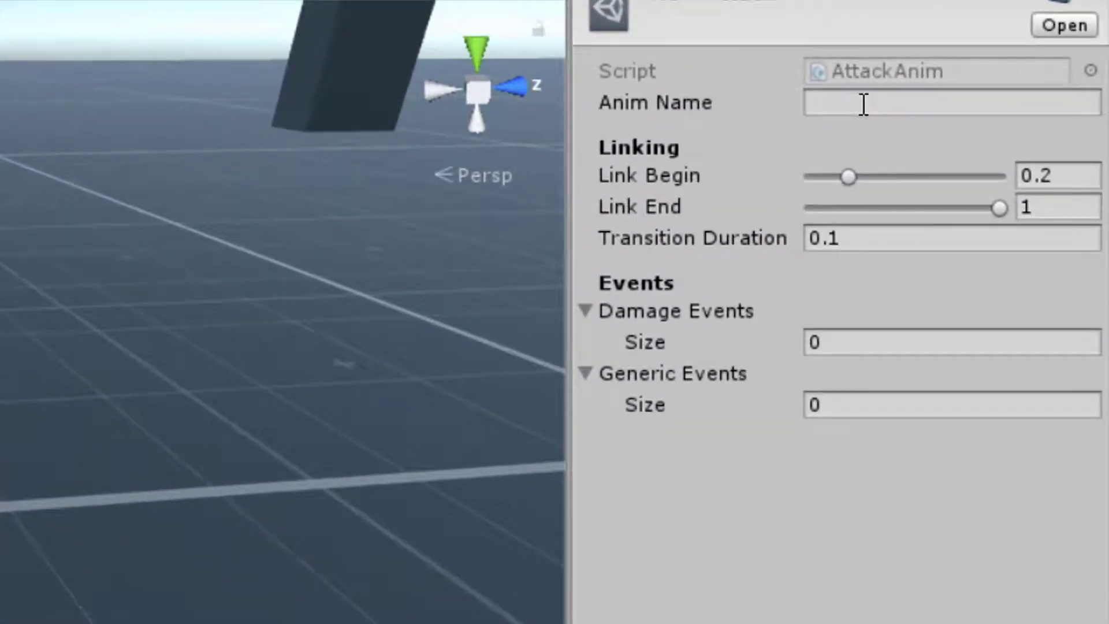
Copy the name of the melee_attack_360_low state from the animator and paste it as the attack asset's Anim Name
left_click(144, 2)
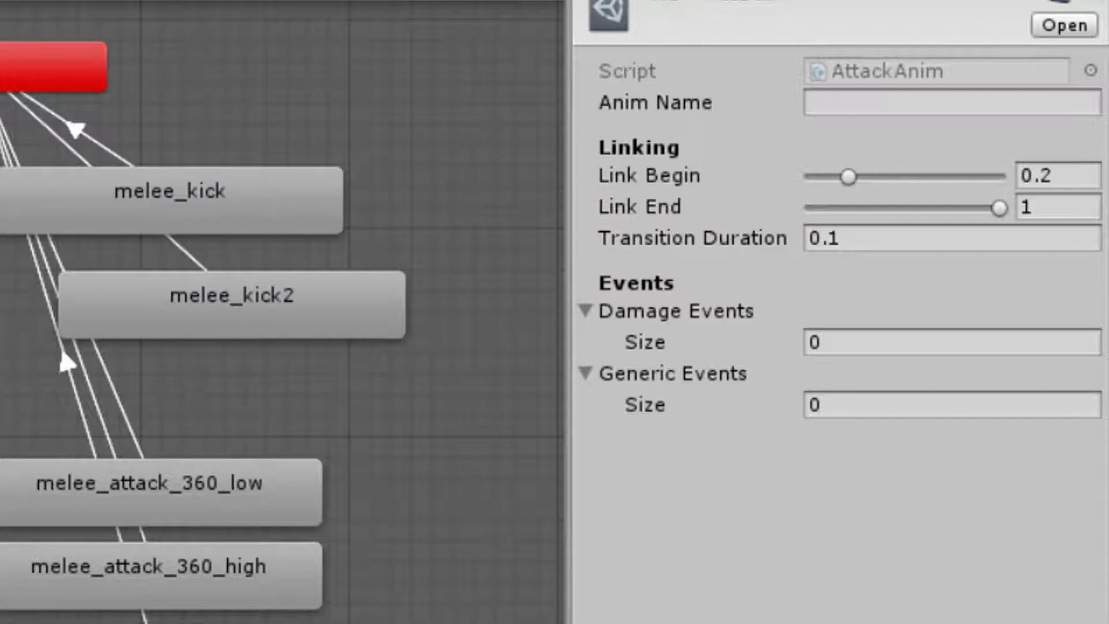
left_click(168, 465)
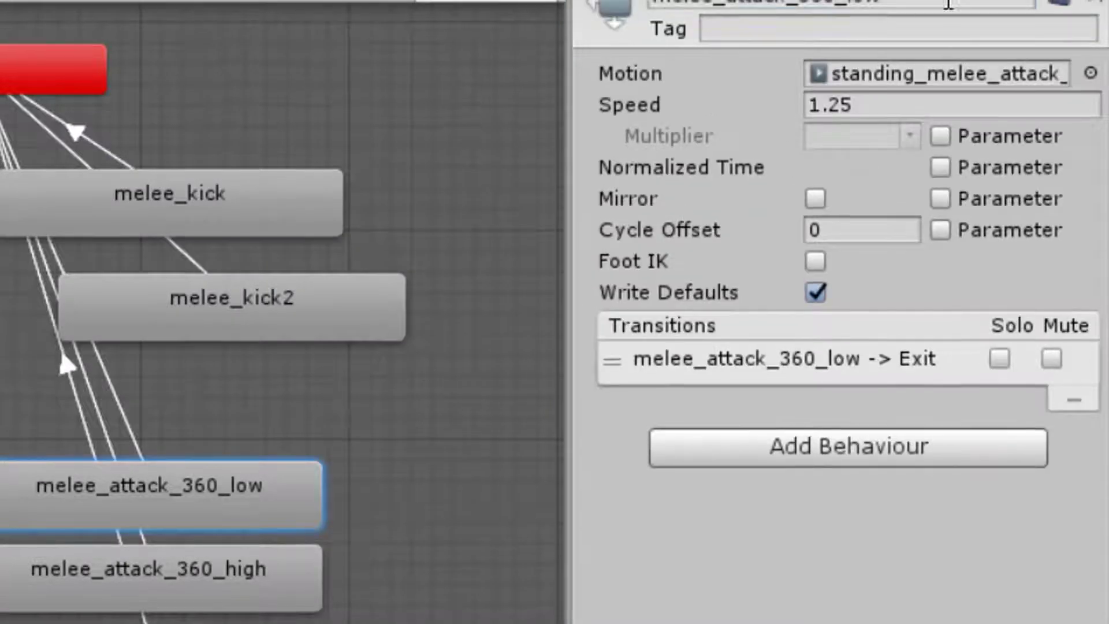
left_click(879, 2)
key("ctrl+c")
left_click(2, 620)
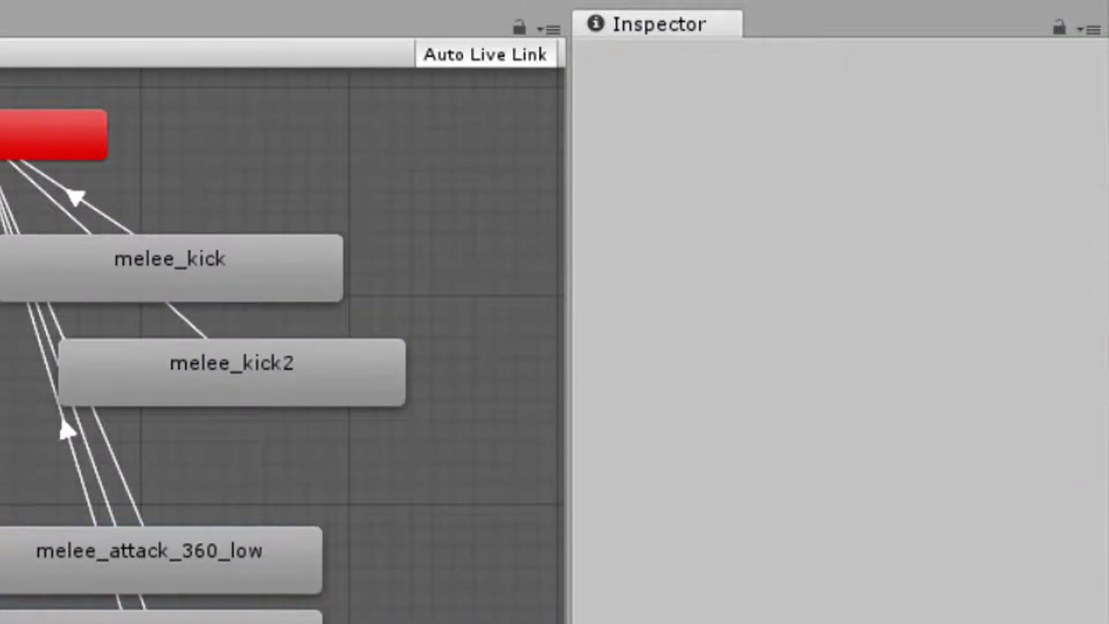
left_click(3, 621)
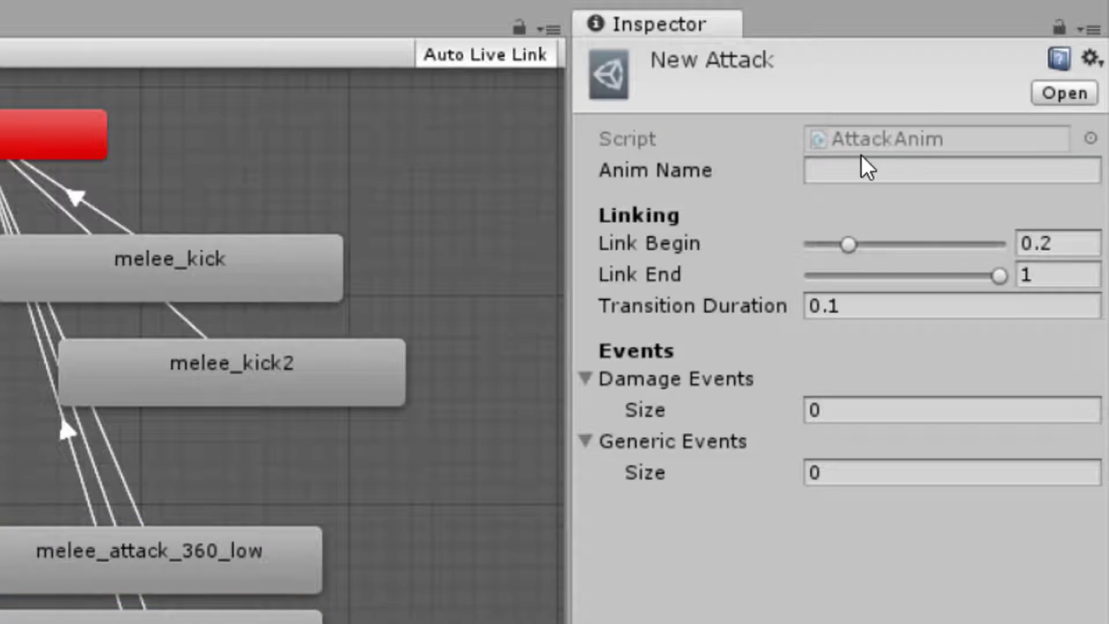
left_click(855, 171)
key("ctrl+v")
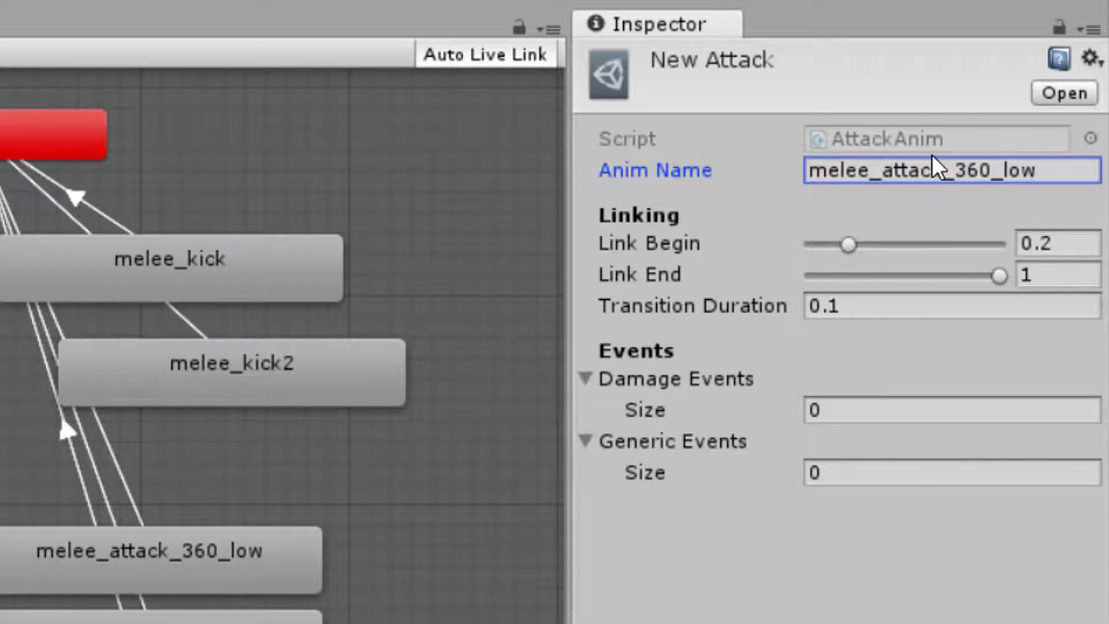
Preview the motion clip of the melee_attack_360_low state, scrubbing it to about 48% and about 85% of its length
left_click(166, 556)
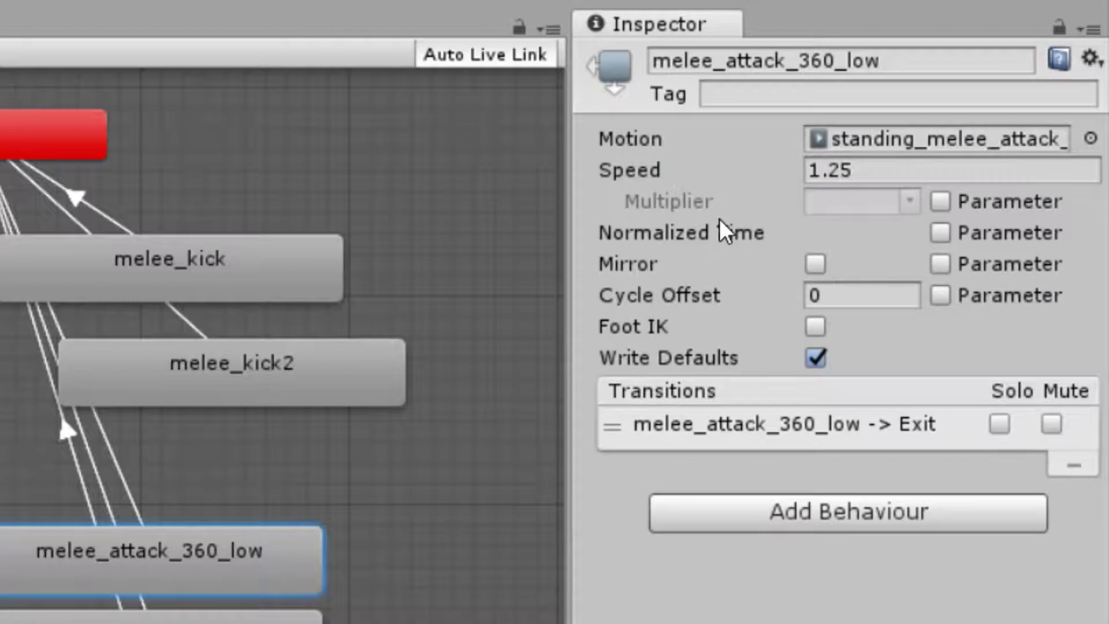
left_click(868, 139)
double_click(868, 139)
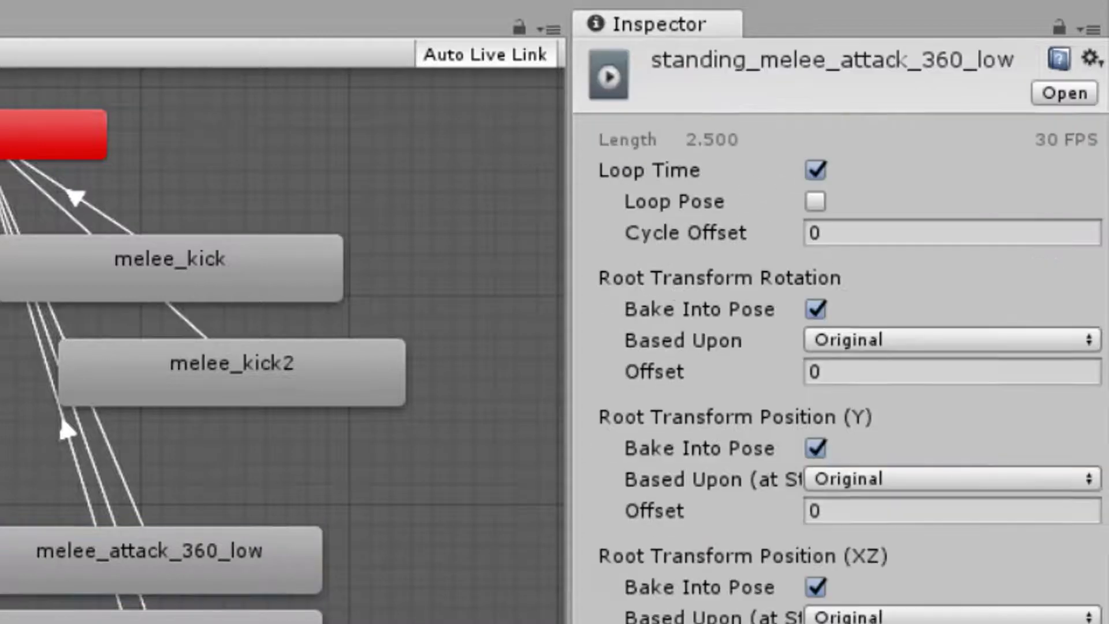
right_click(731, 508)
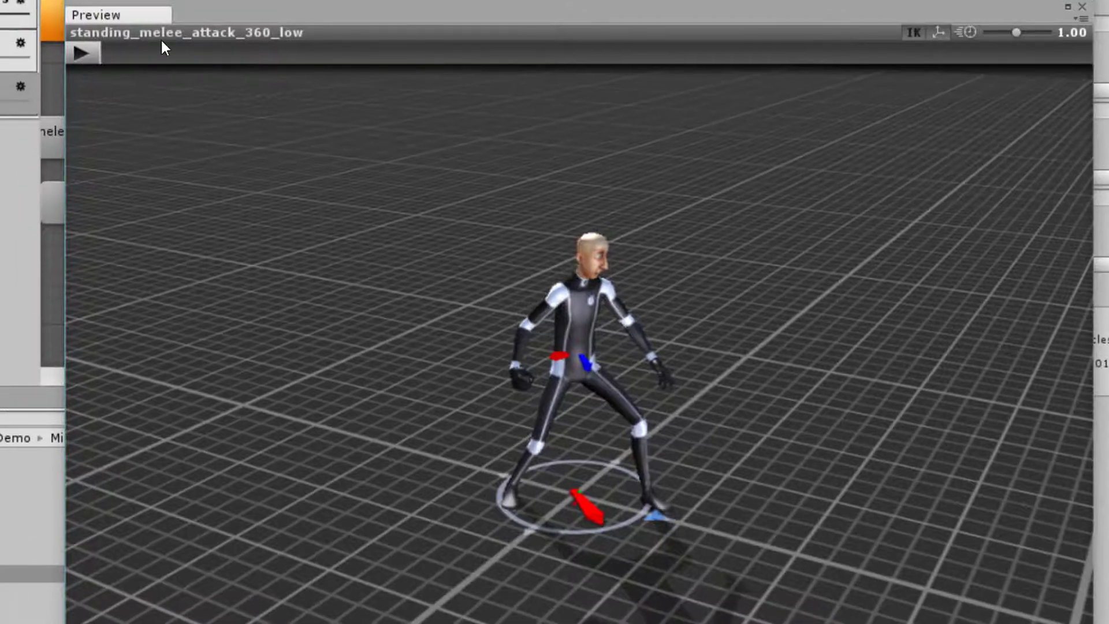
left_click_drag(162, 42, 582, 33)
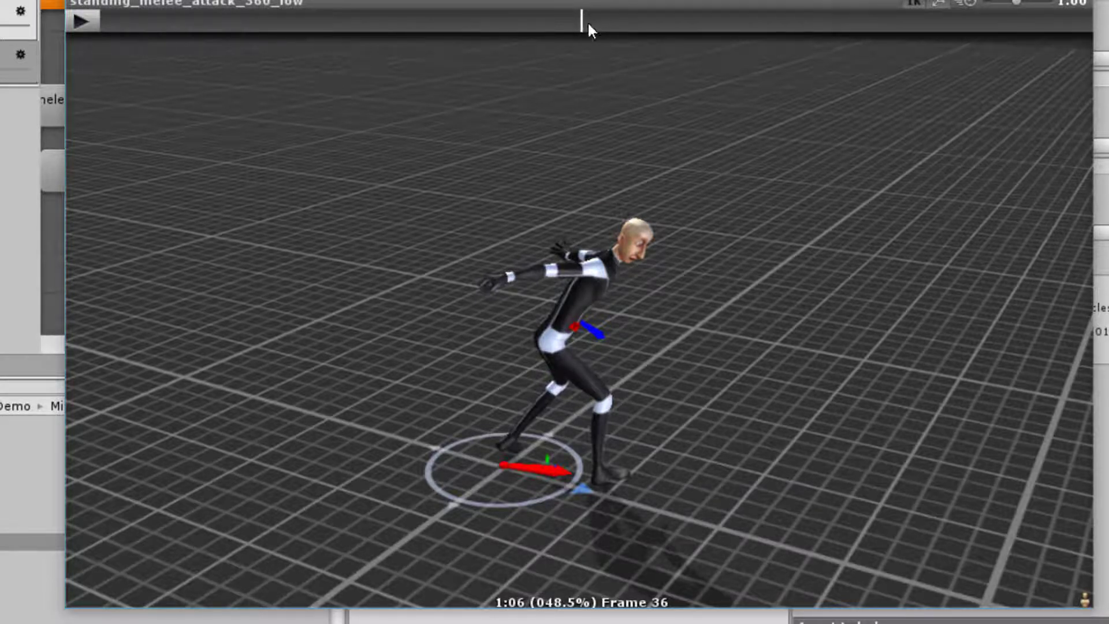
left_click_drag(588, 23, 947, 25)
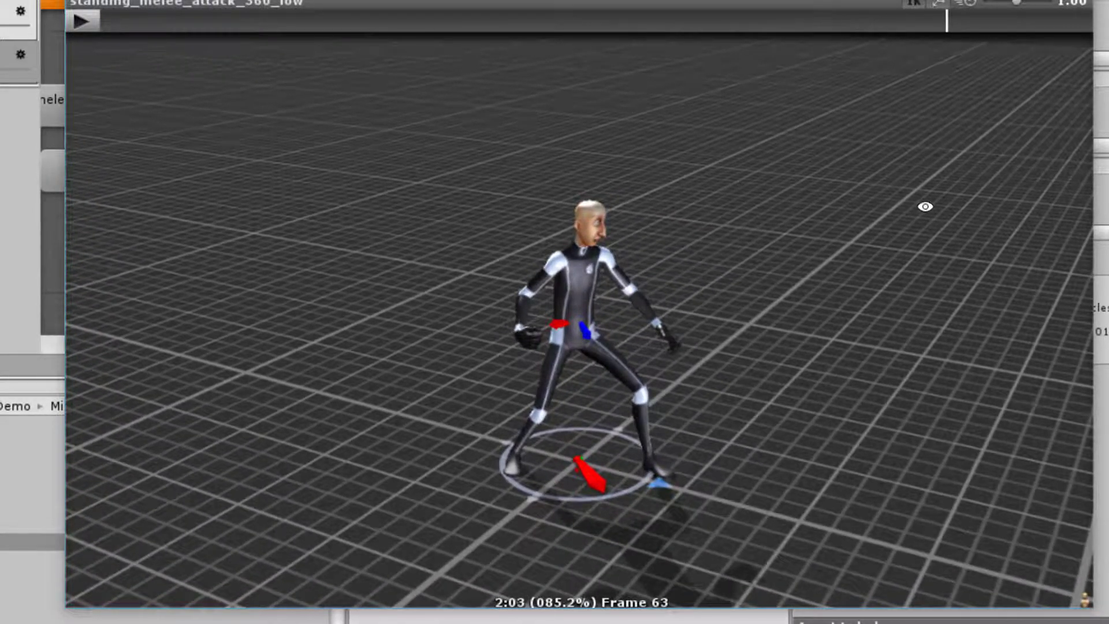
left_click(1091, 1)
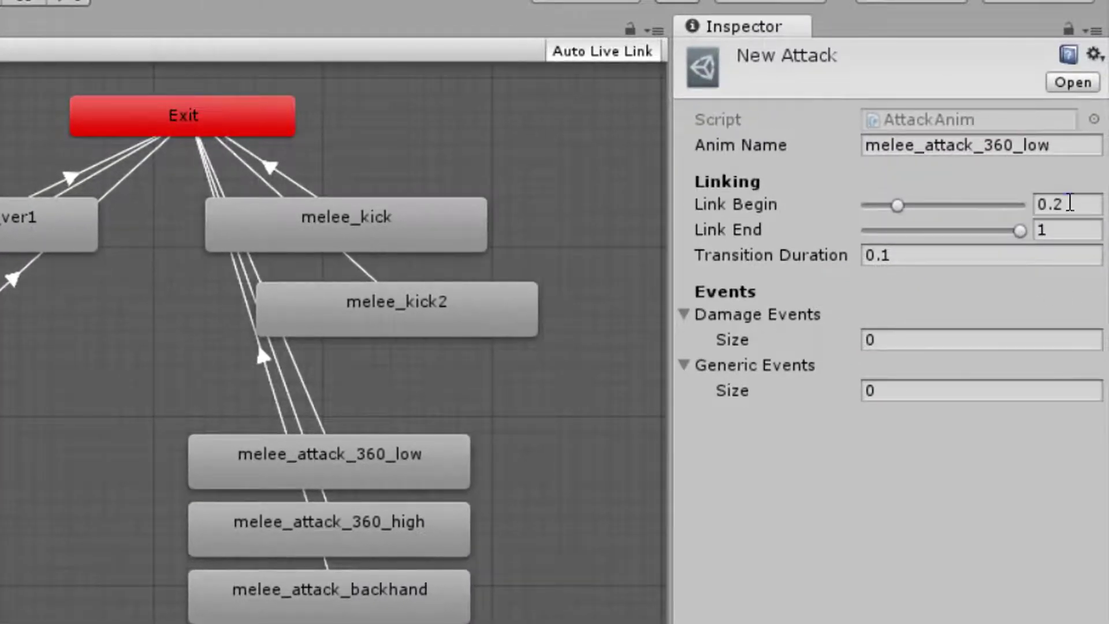
Set the attack asset's Link Begin to 0.48 and Link End to 0.85
left_click(1070, 202)
type(".48")
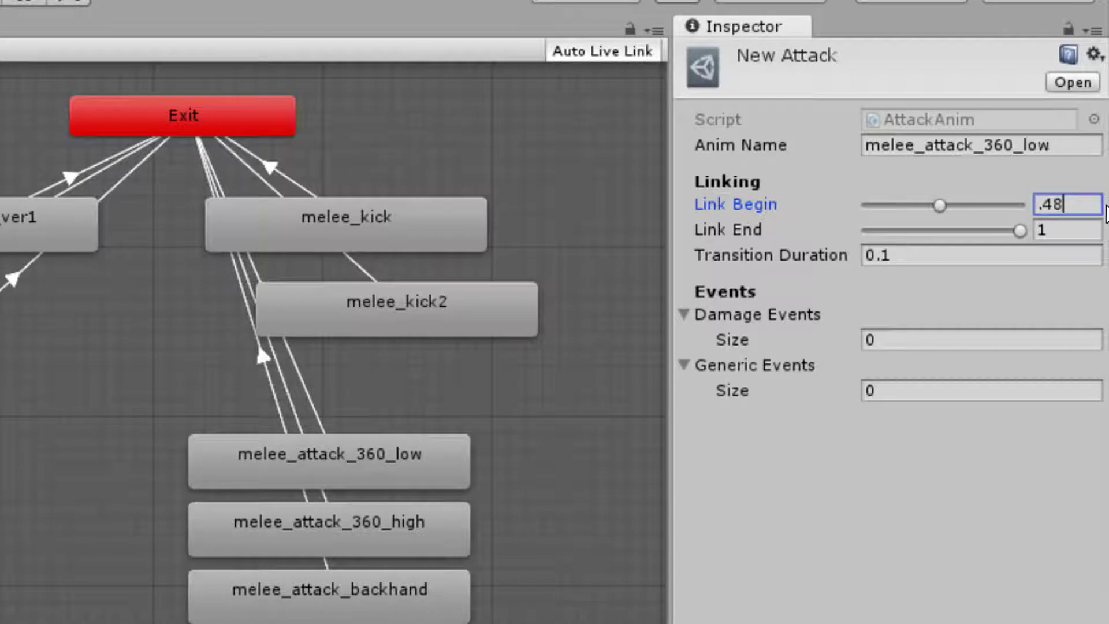
key("Tab")
type(".85")
key("Return")
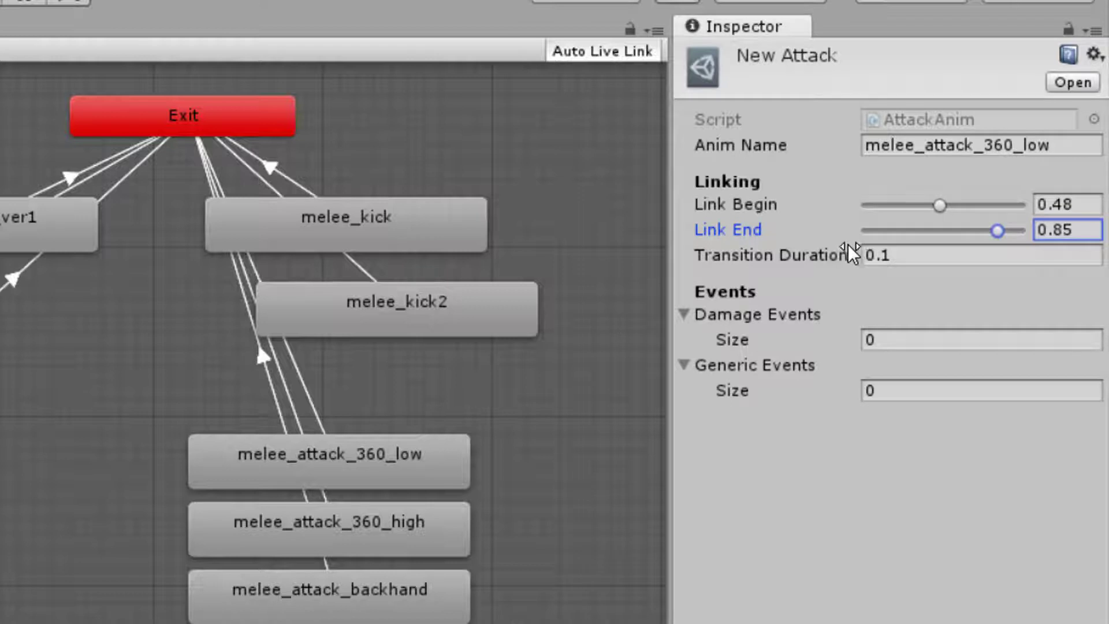
left_click(910, 339)
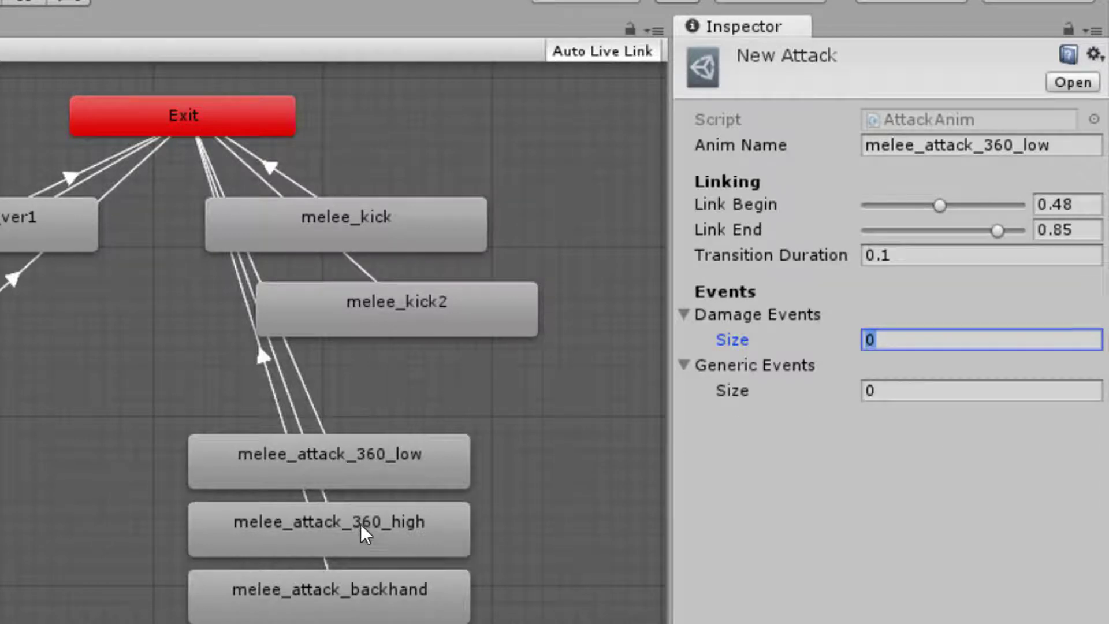
left_click(384, 519)
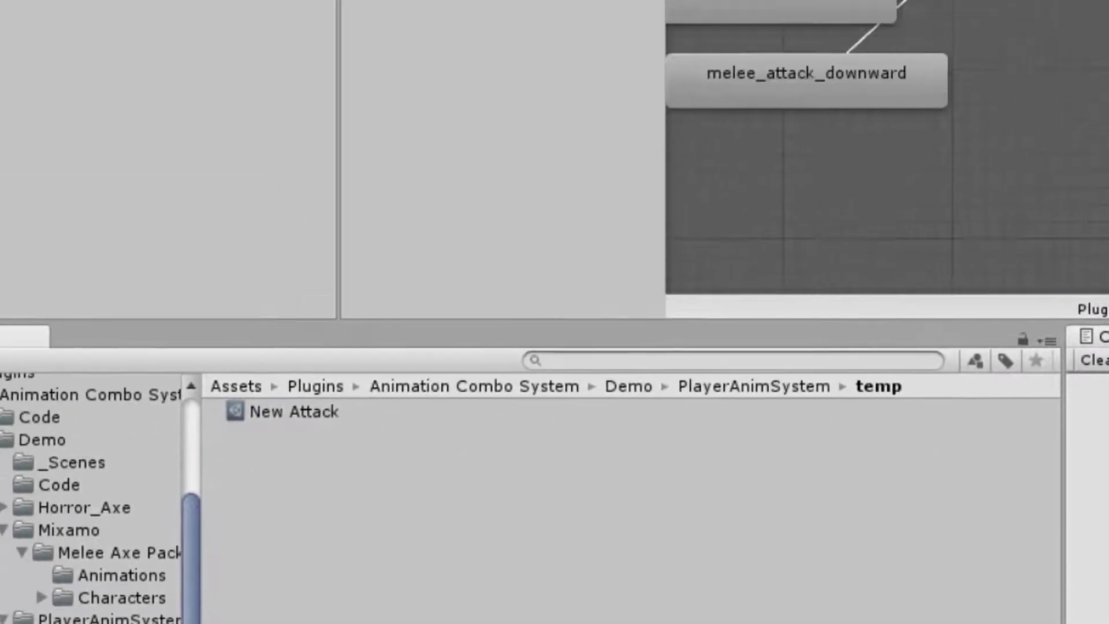
Create an Animation Combo System combo asset in the temp folder, keeping its default name, and set its Layer Name to Fullbody
left_click(41, 614)
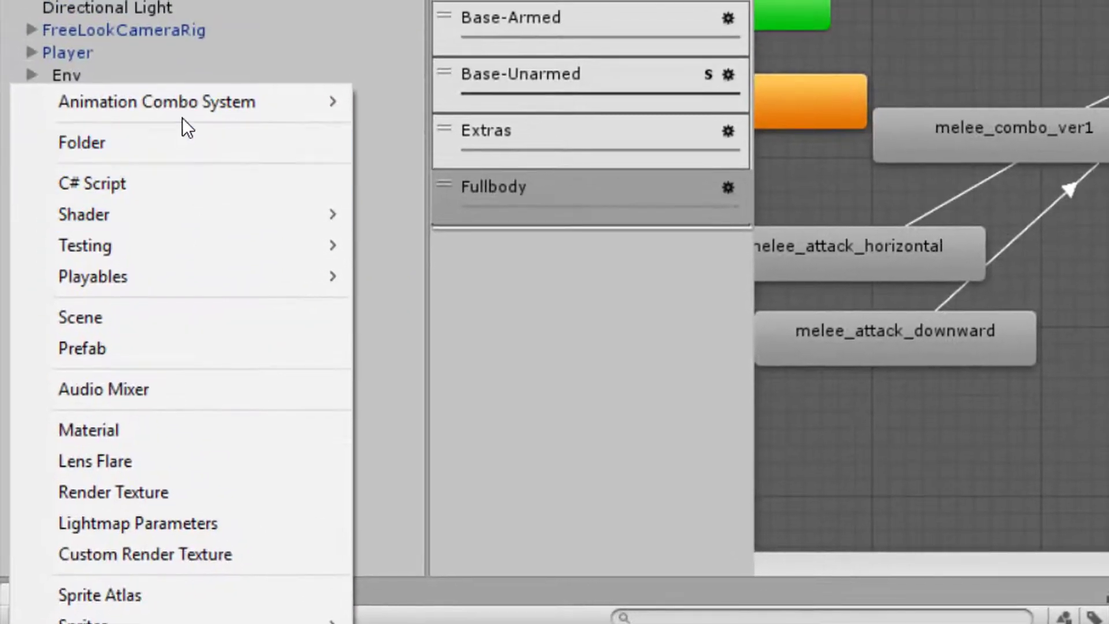
mouse_move(185, 102)
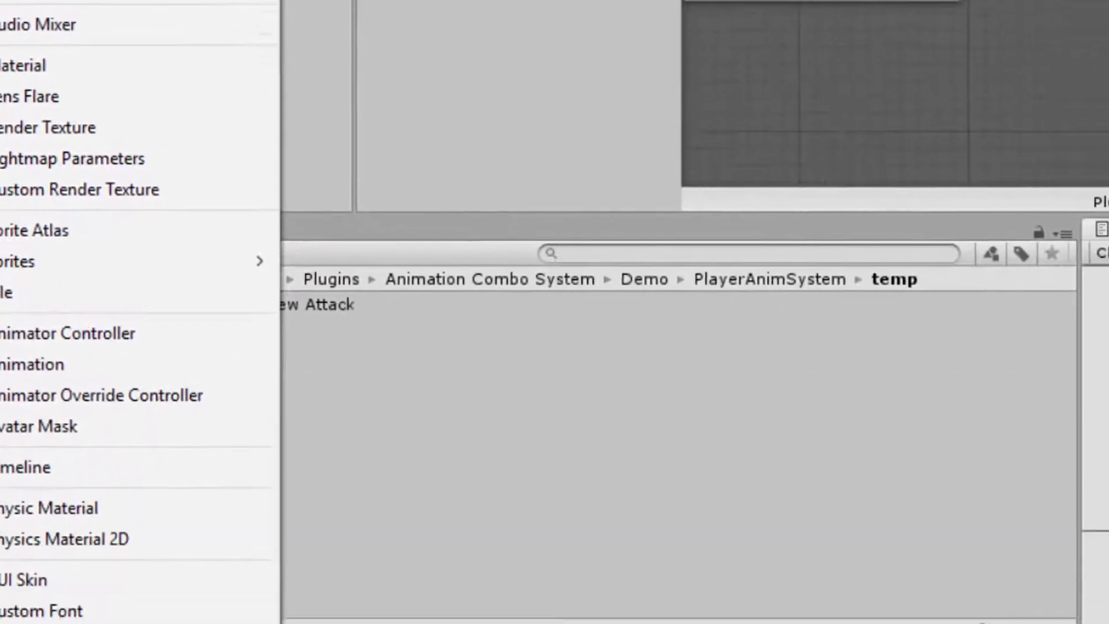
left_click(439, 31)
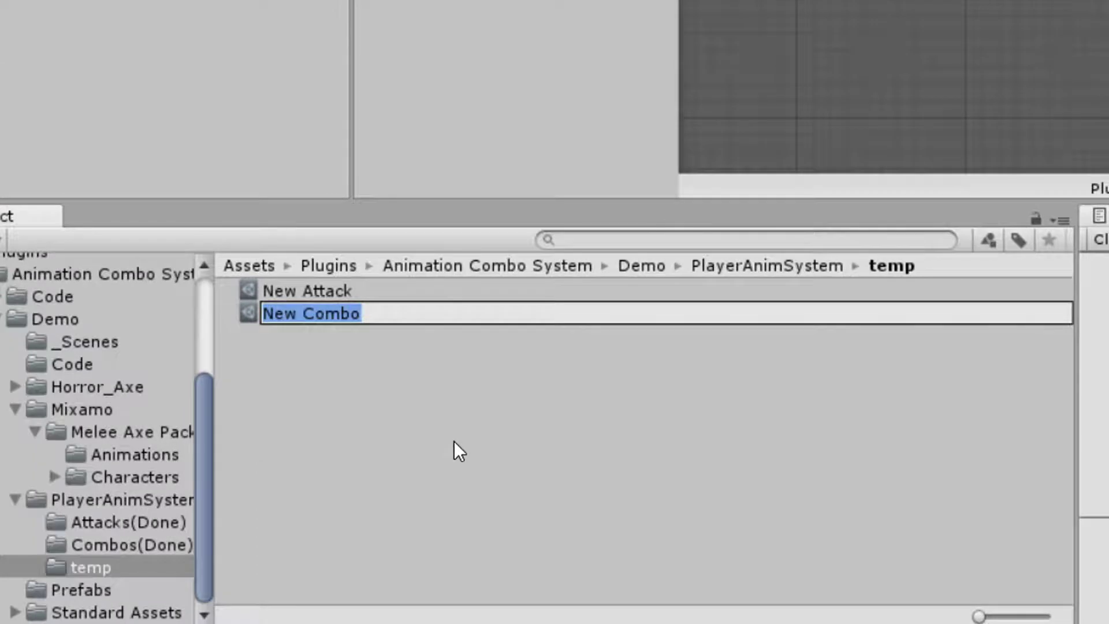
key("Return")
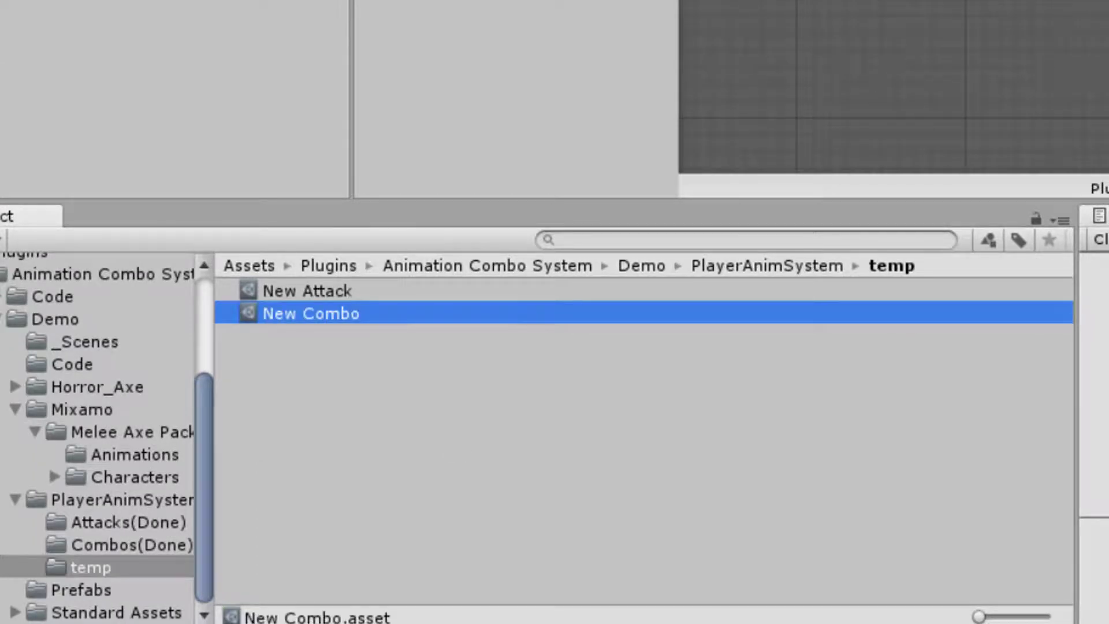
left_click(1005, 108)
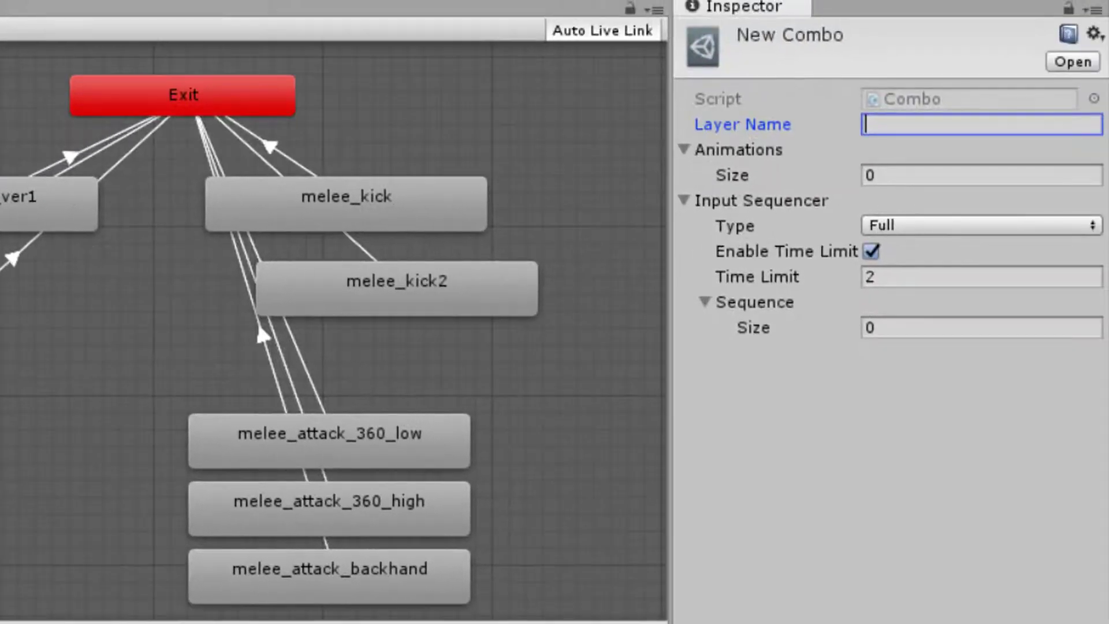
type("Fullbody")
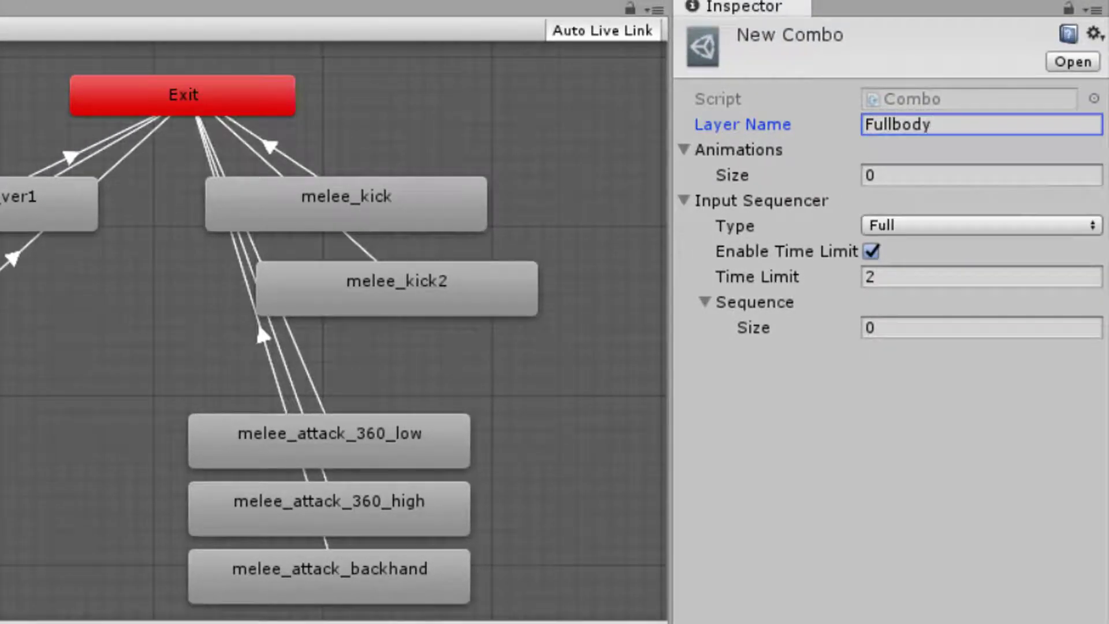
left_click(890, 171)
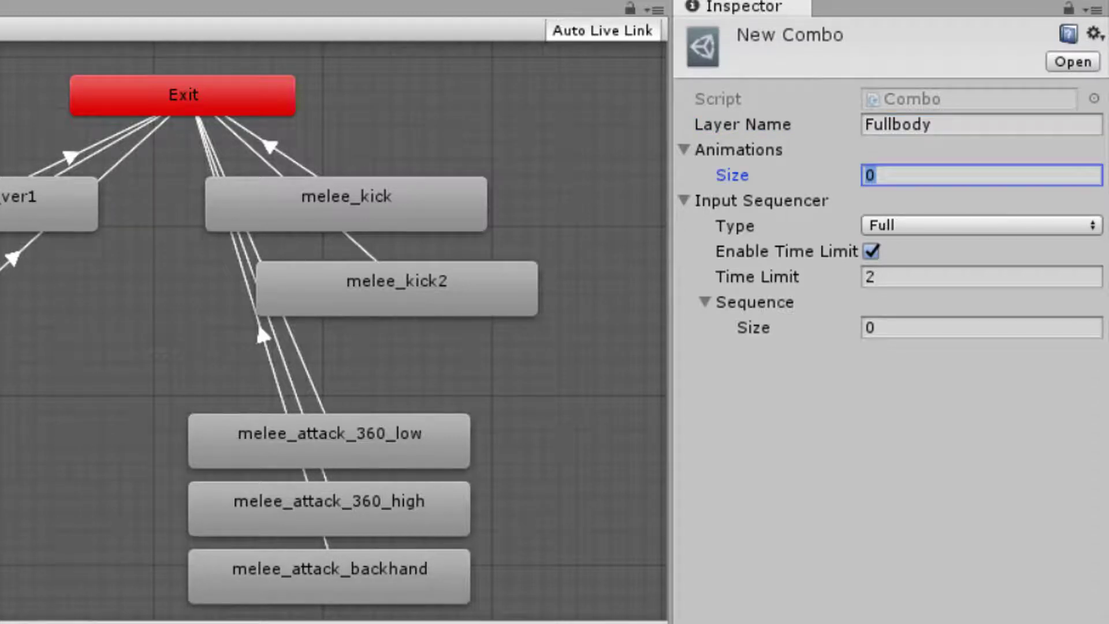
type("2")
key("BackSpace")
type("1")
key("BackSpace")
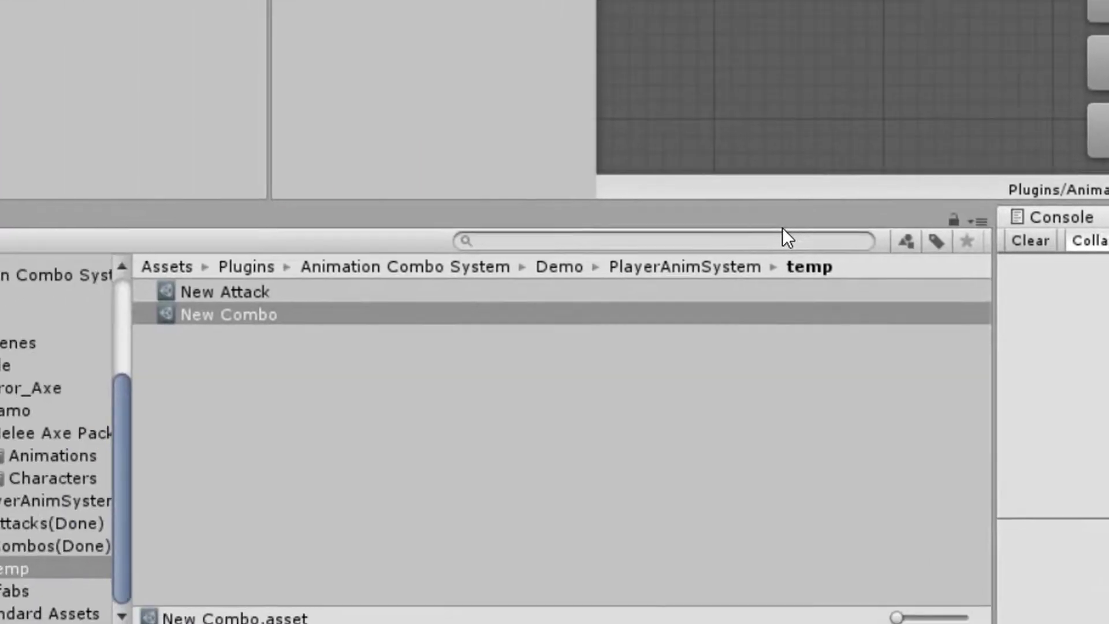
Delete the New Attack asset from the temp folder
left_click(259, 290)
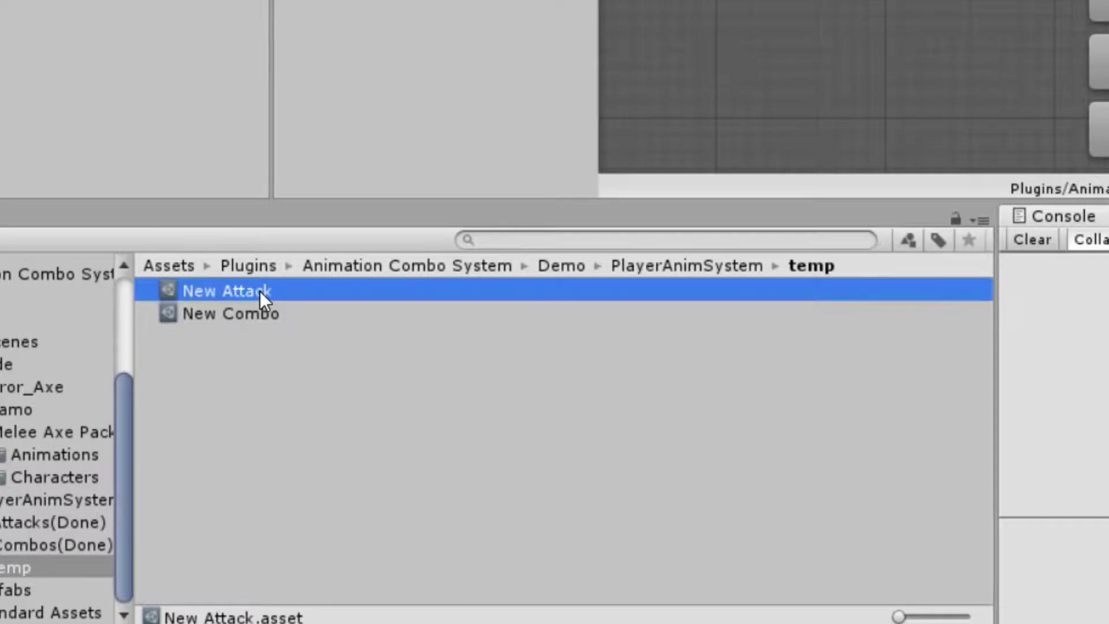
key("Delete")
key("Return")
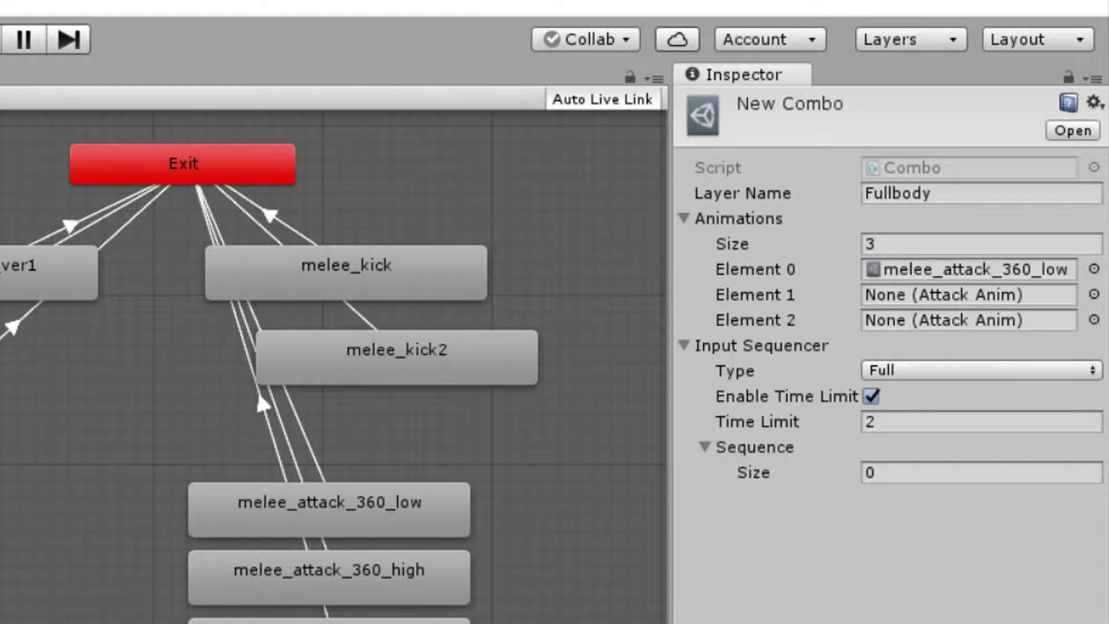
Assign melee_attack_360_high and melee_attack_backhand as the combo's animation Elements 1 and 2, and set the Input Sequencer type to Partial
left_click(1093, 296)
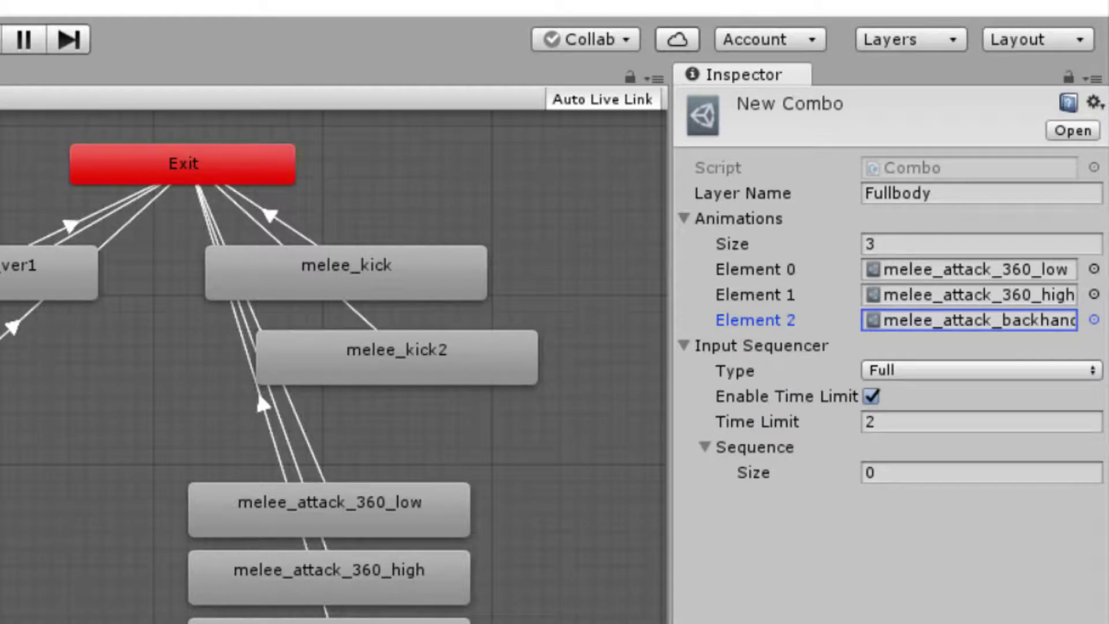
left_click(902, 372)
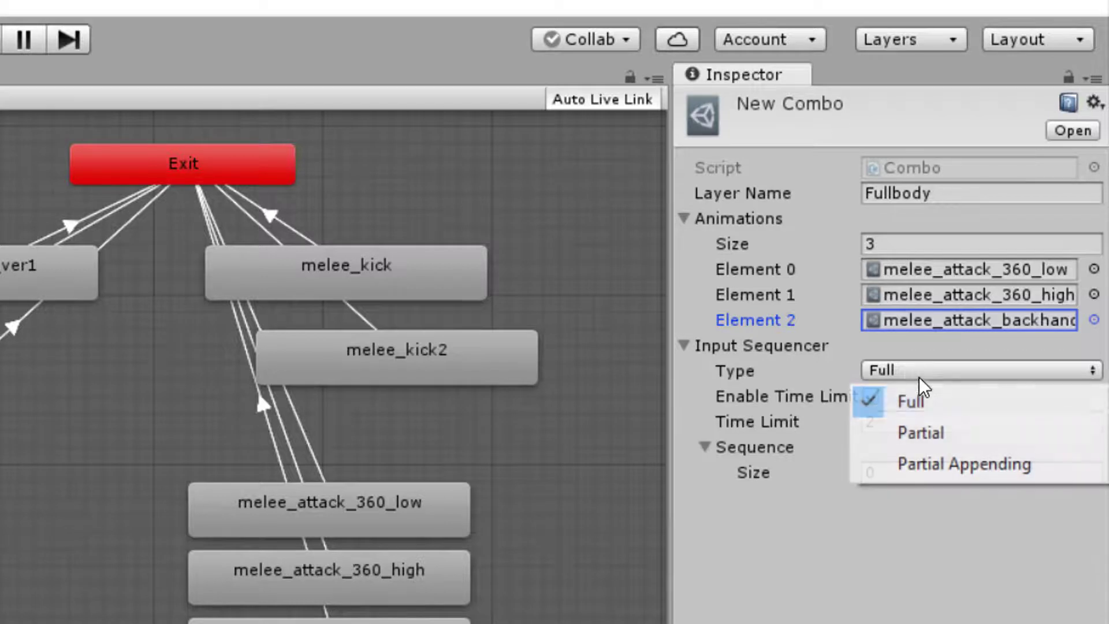
left_click(972, 439)
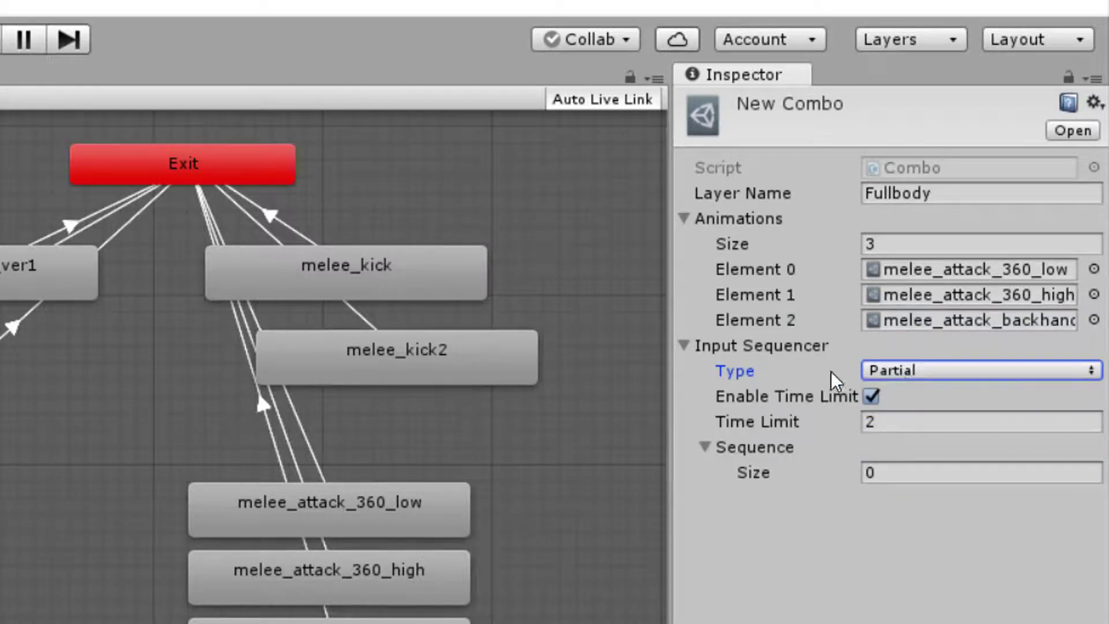
Give the combo's input sequence one Mouse 0 element, and extend it to size 3 so the input repeats
left_click(931, 482)
type("3")
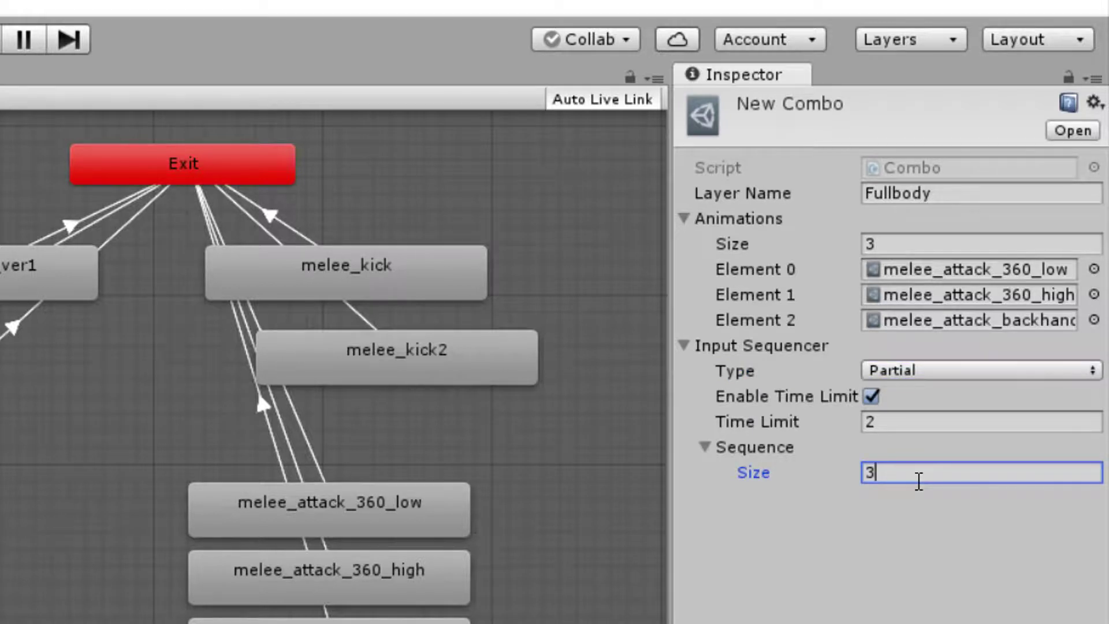
key("ctrl+a")
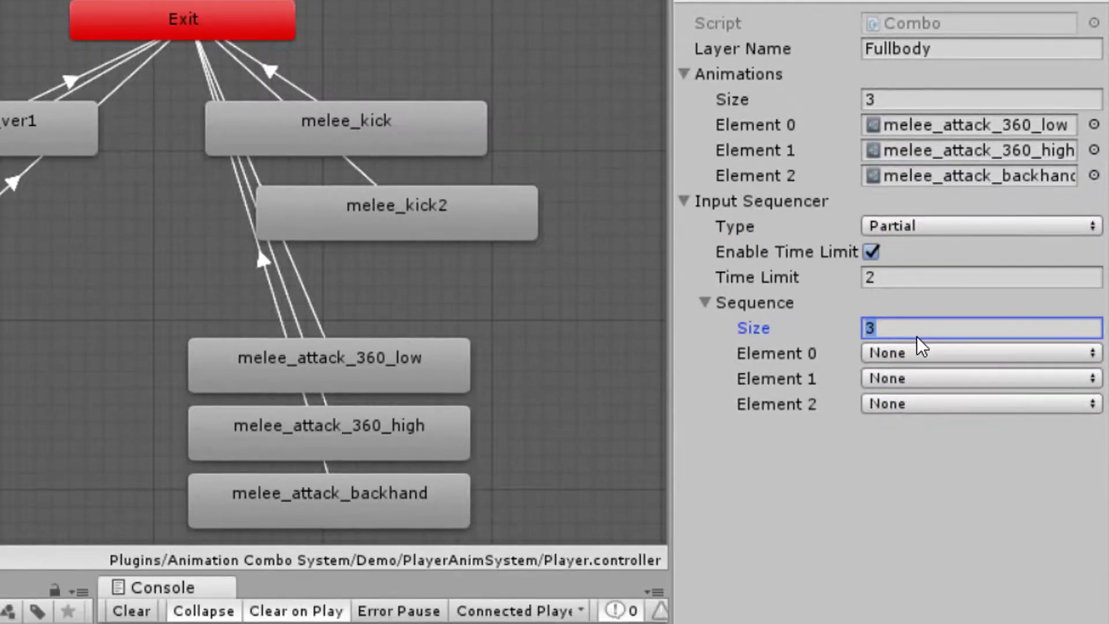
type("1")
key("Return")
left_click(909, 360)
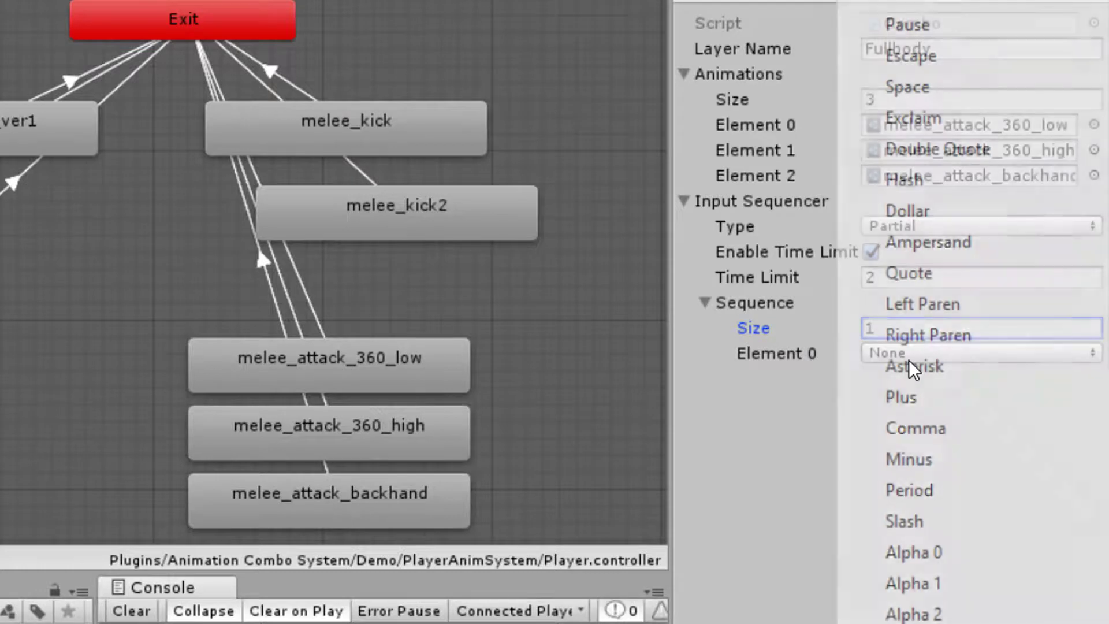
scroll(928, 456, "down", 15)
key("Down")
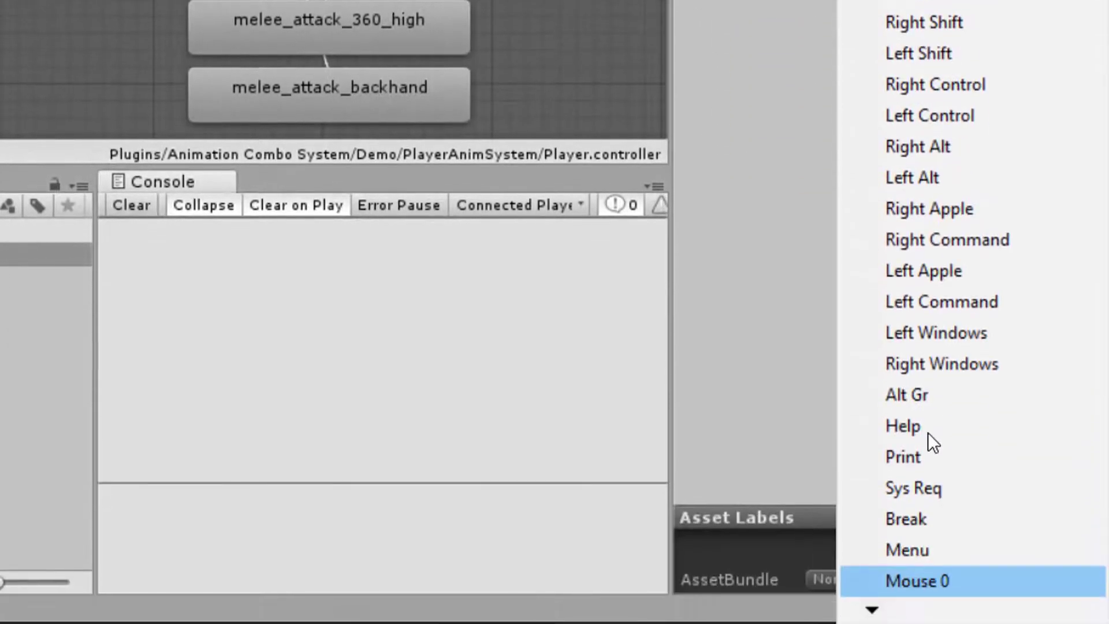
key("Return")
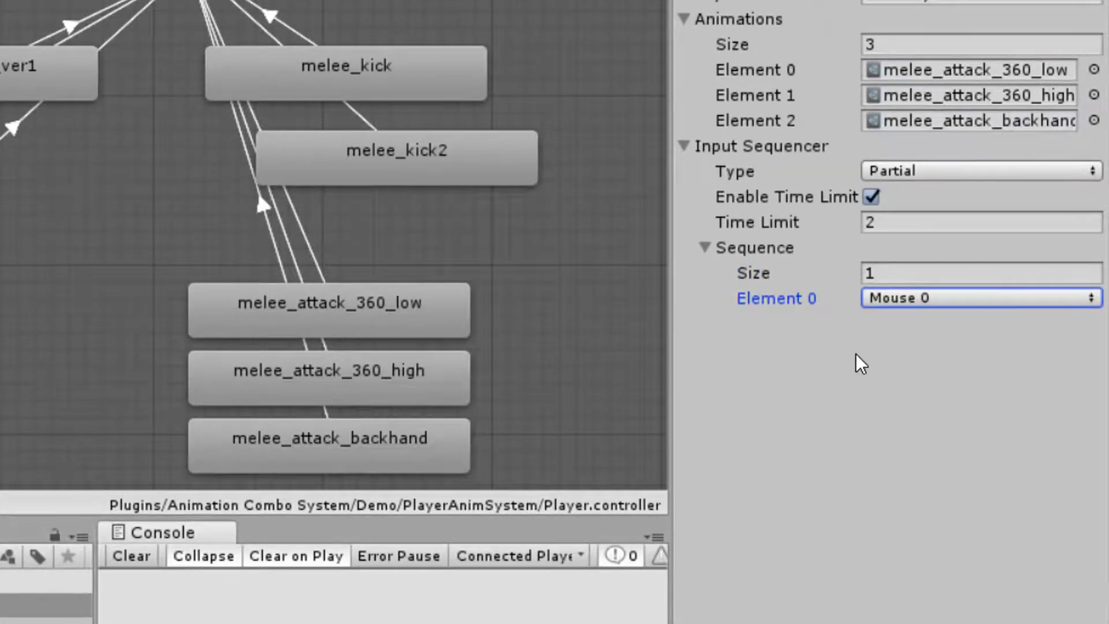
left_click(897, 275)
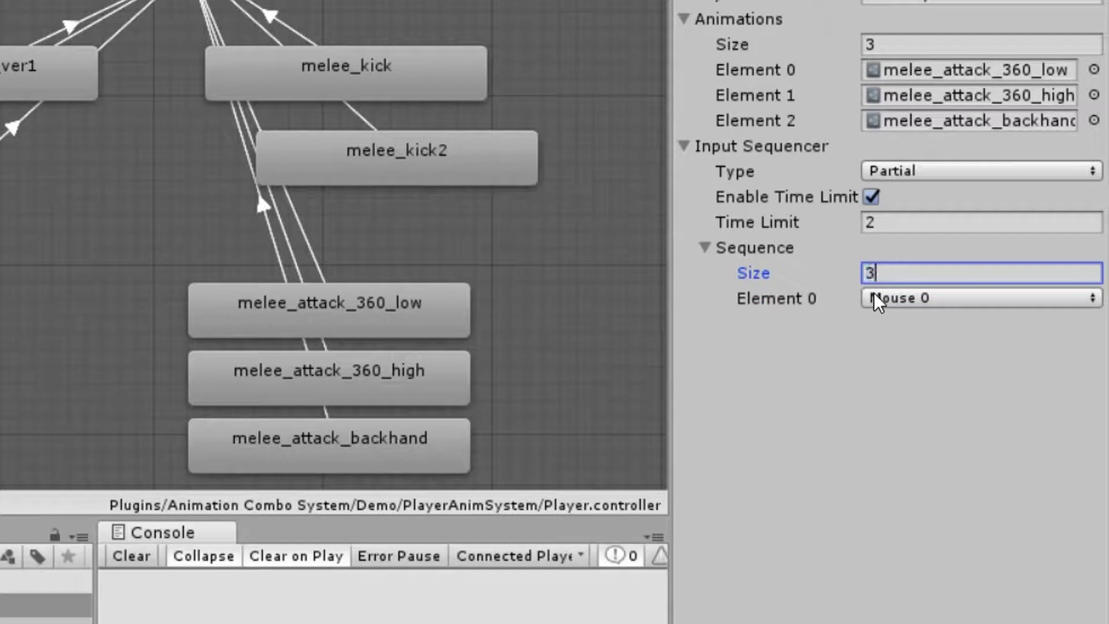
key("Return")
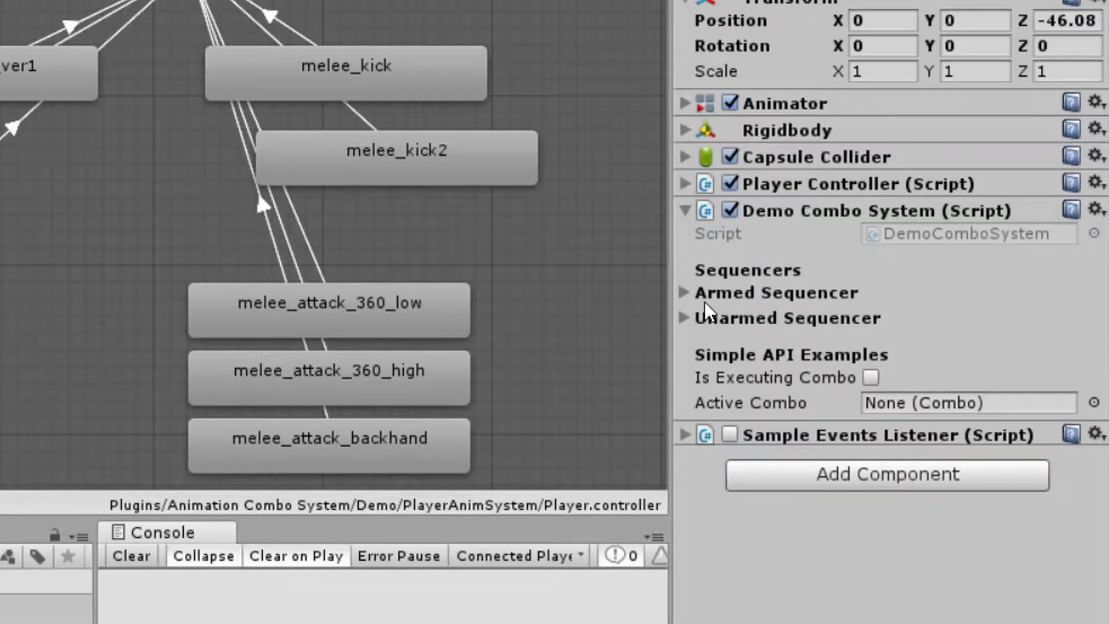
Assign New Combo as the Armed Sequencer's Element 0 on the player's Demo Combo System, and locate the Unarmed Sequencer's combo asset
left_click(698, 293)
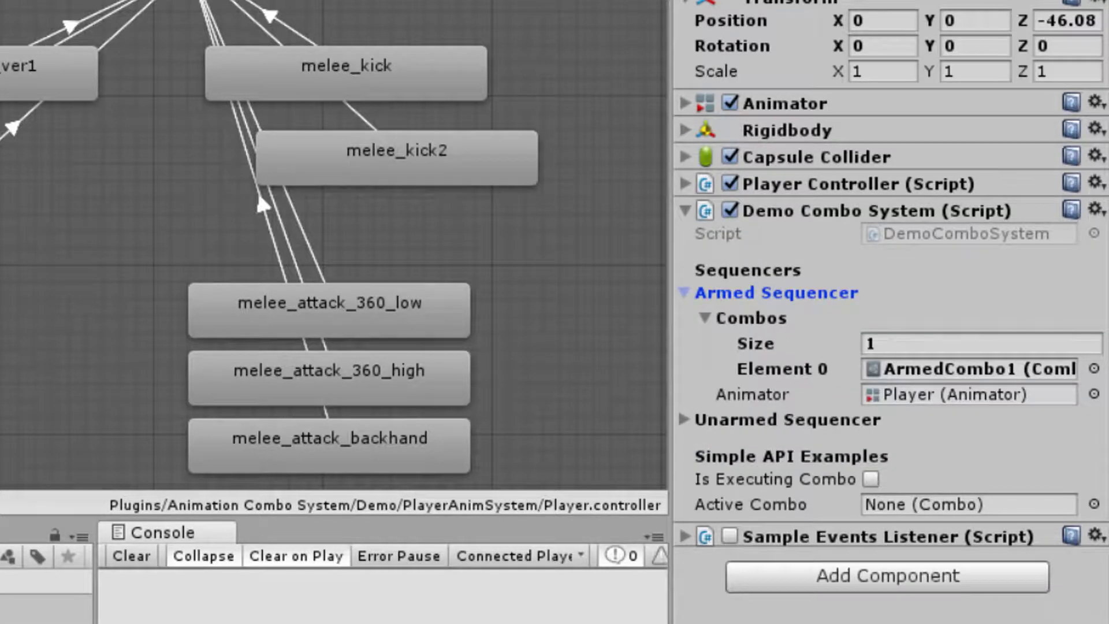
left_click_drag(1, 606, 978, 359)
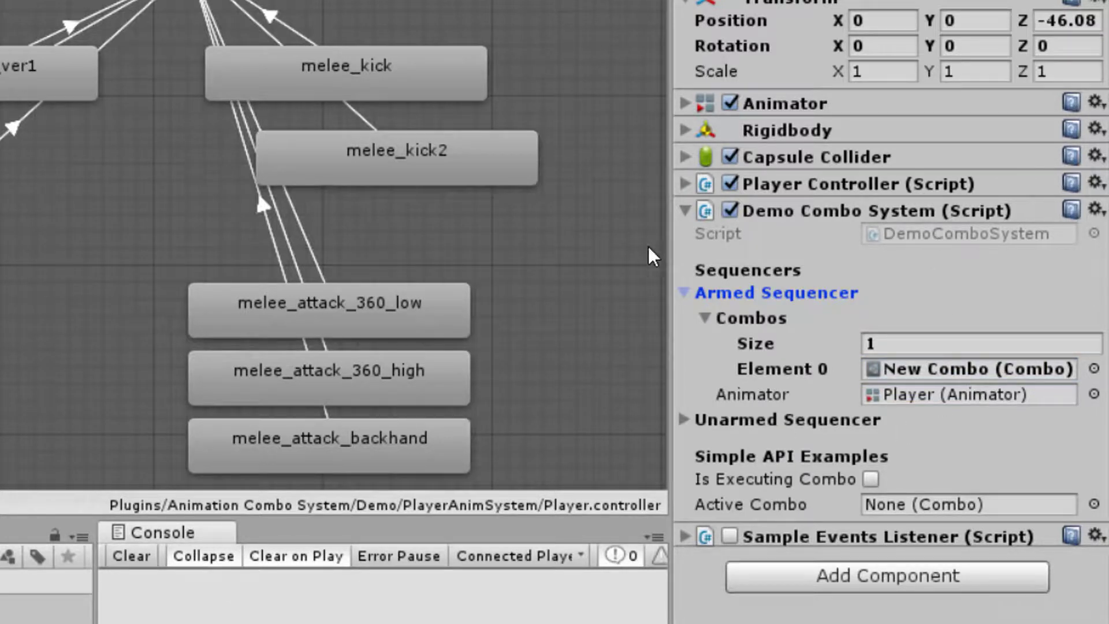
left_click(682, 420)
left_click(930, 496)
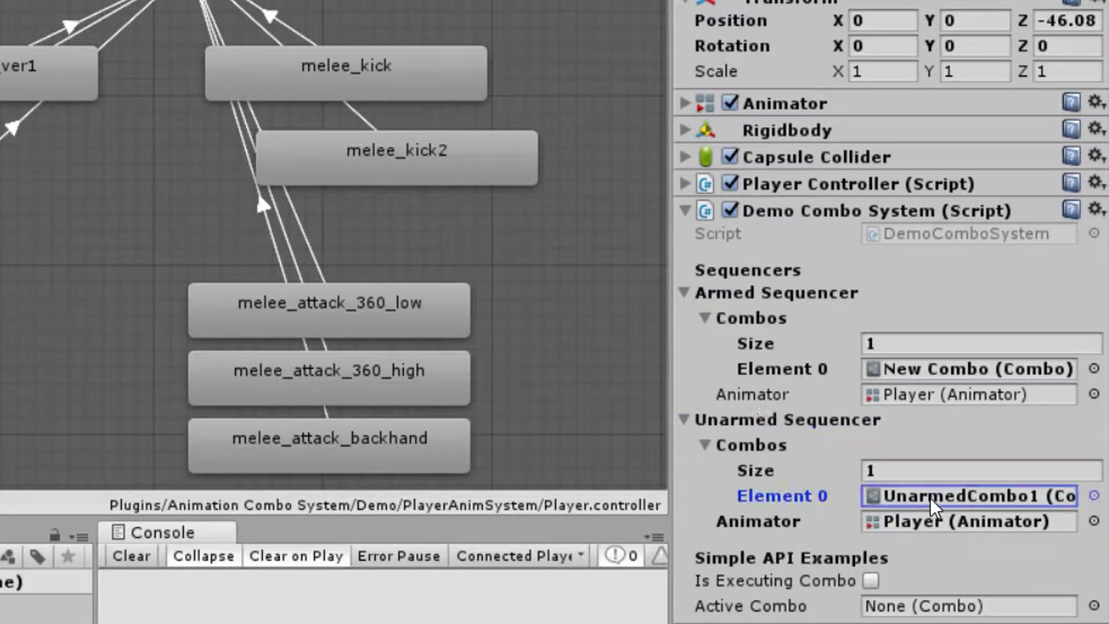
left_click(12, 621)
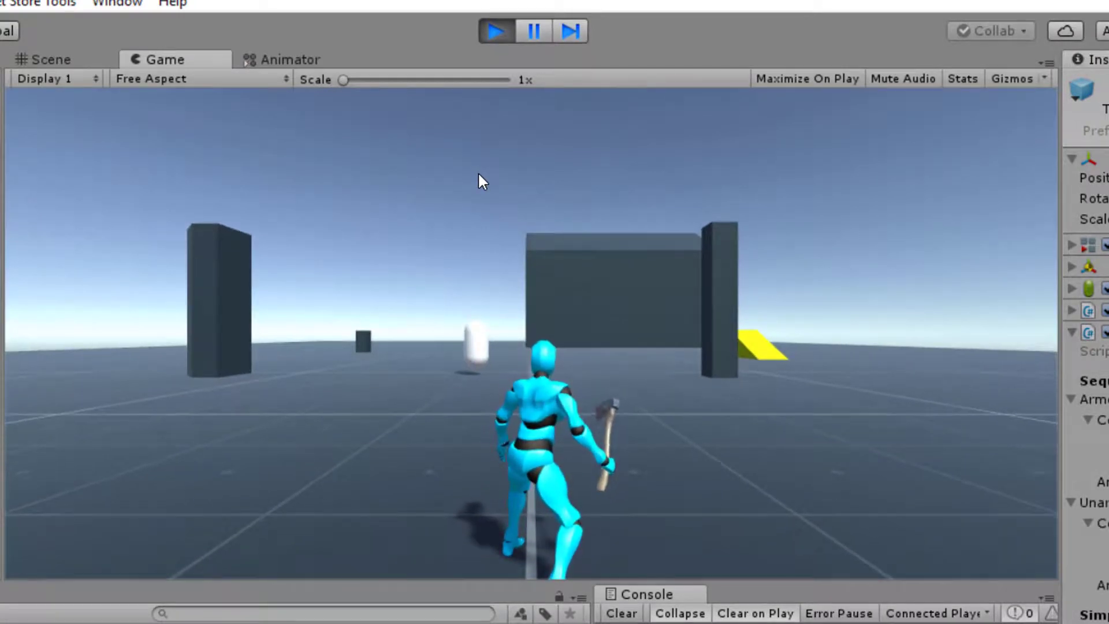
Test the Partial combo in play mode by attacking repeatedly and moving the character around, and stop the game
left_click(478, 174)
left_click(479, 175)
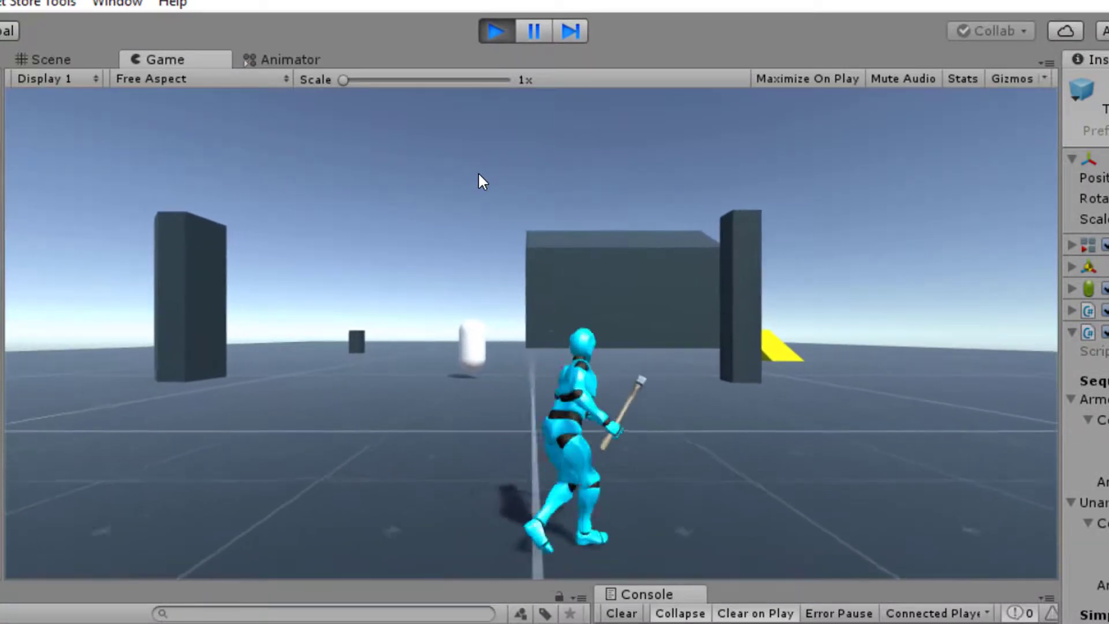
left_click(478, 174)
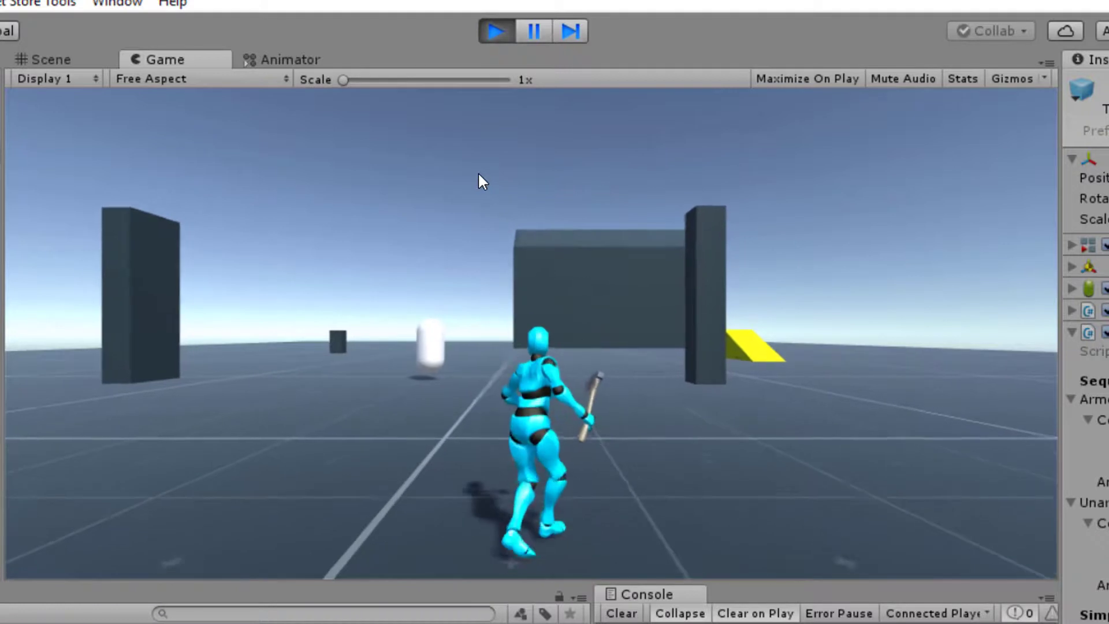
key("w")
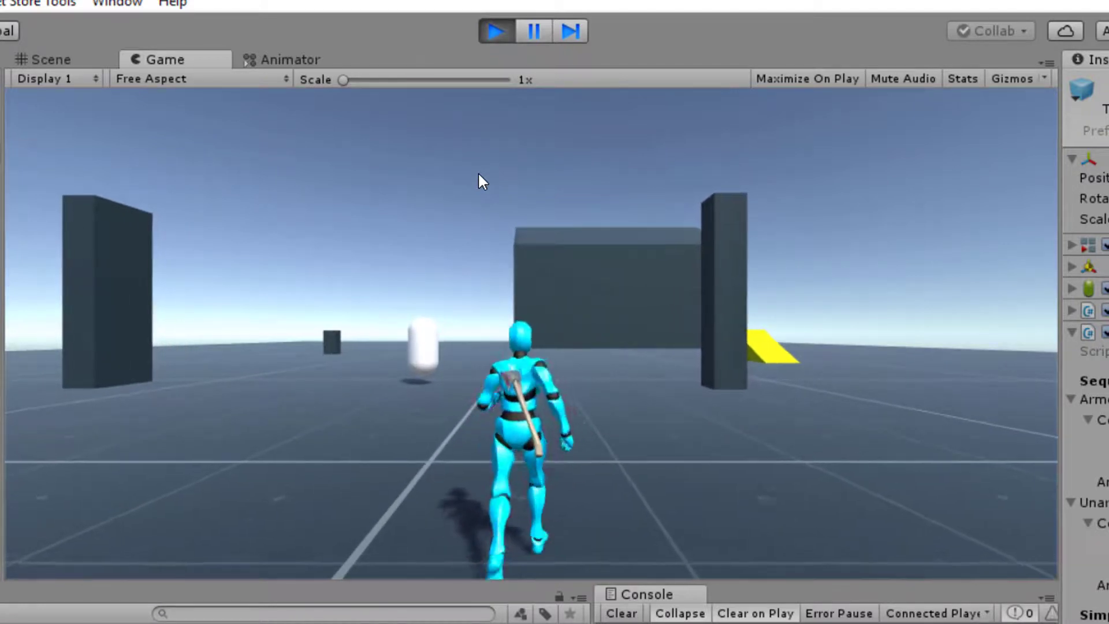
key("d")
key("a")
key("w")
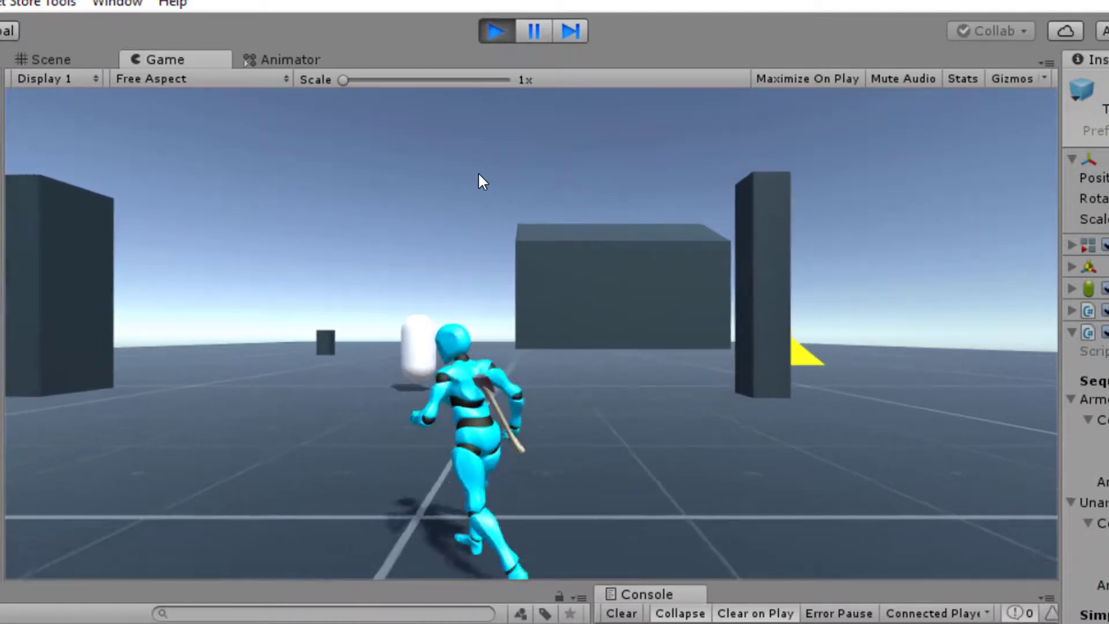
key("e")
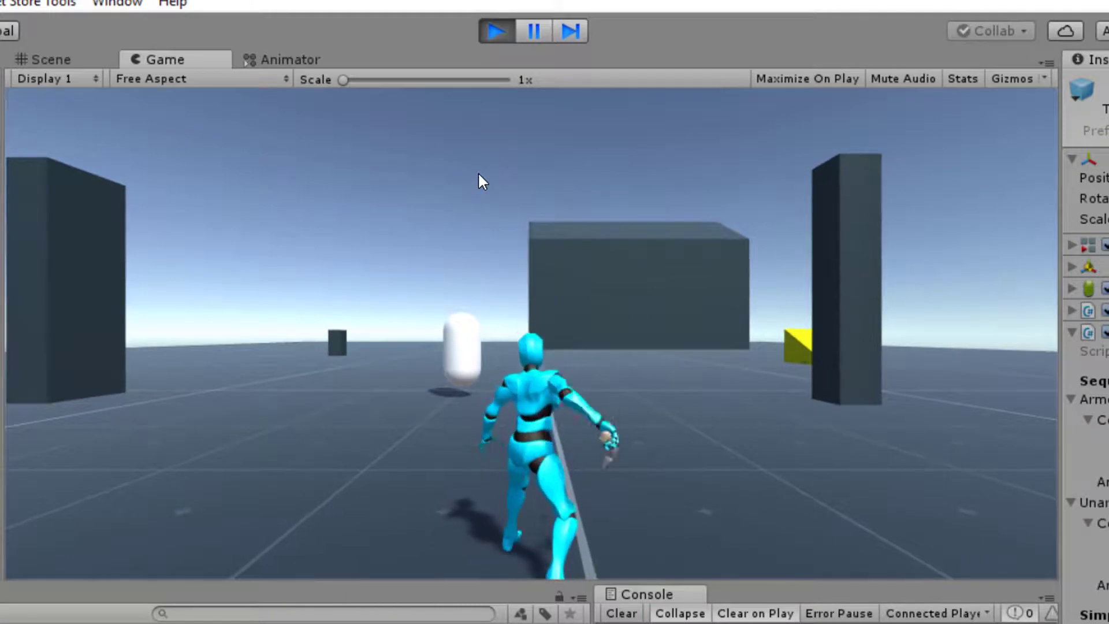
left_click(478, 174)
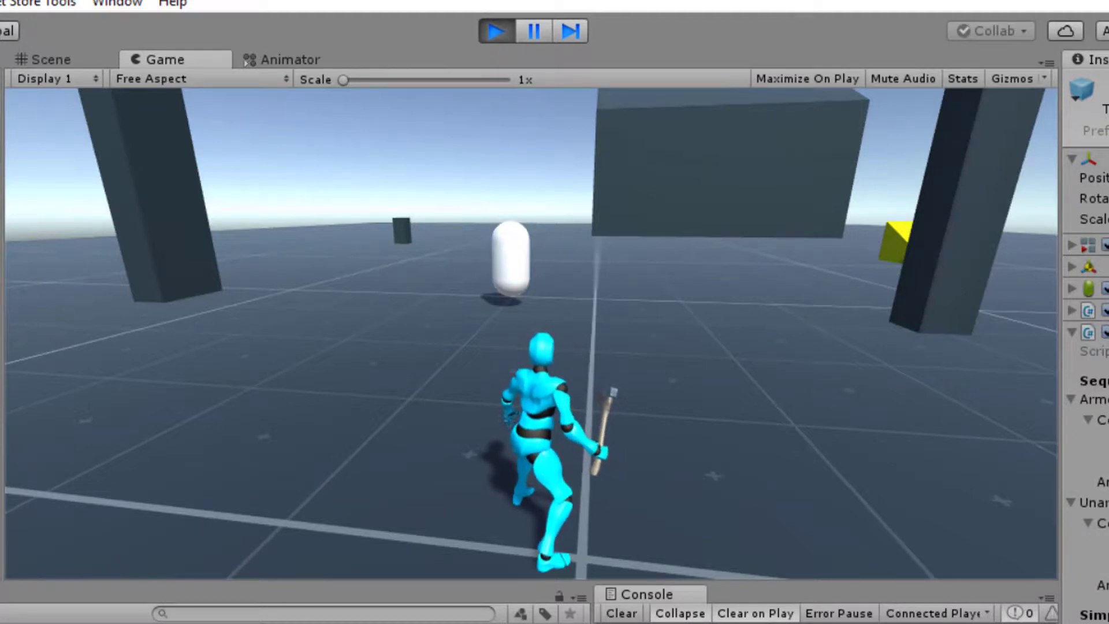
key("ctrl+p")
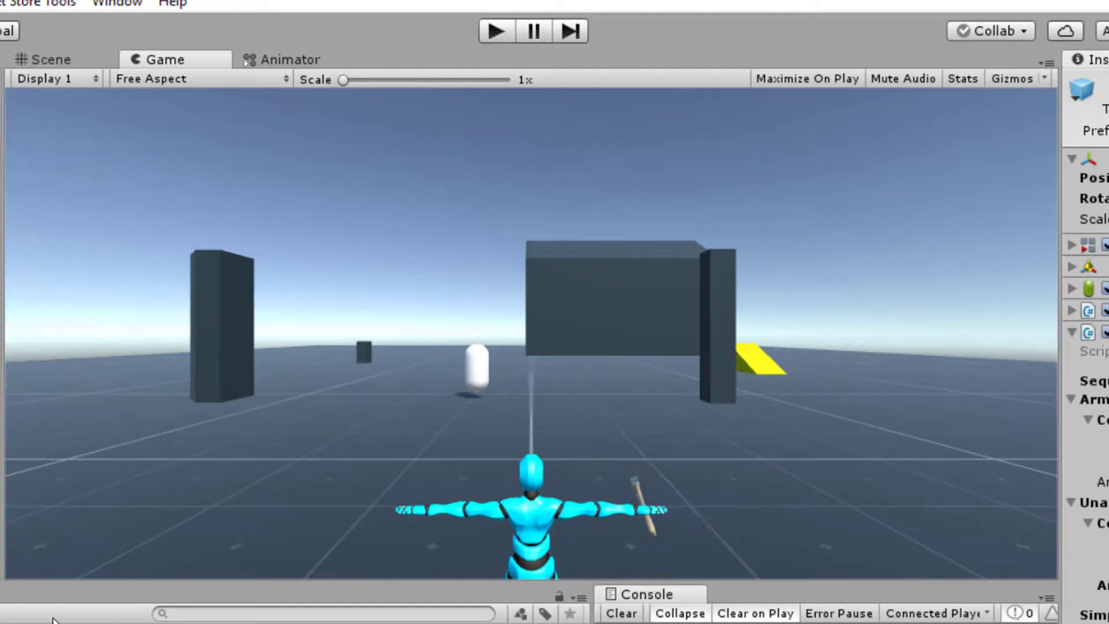
Set the Input Sequencer type of the New Combo asset to Partial Appending
left_click(32, 574)
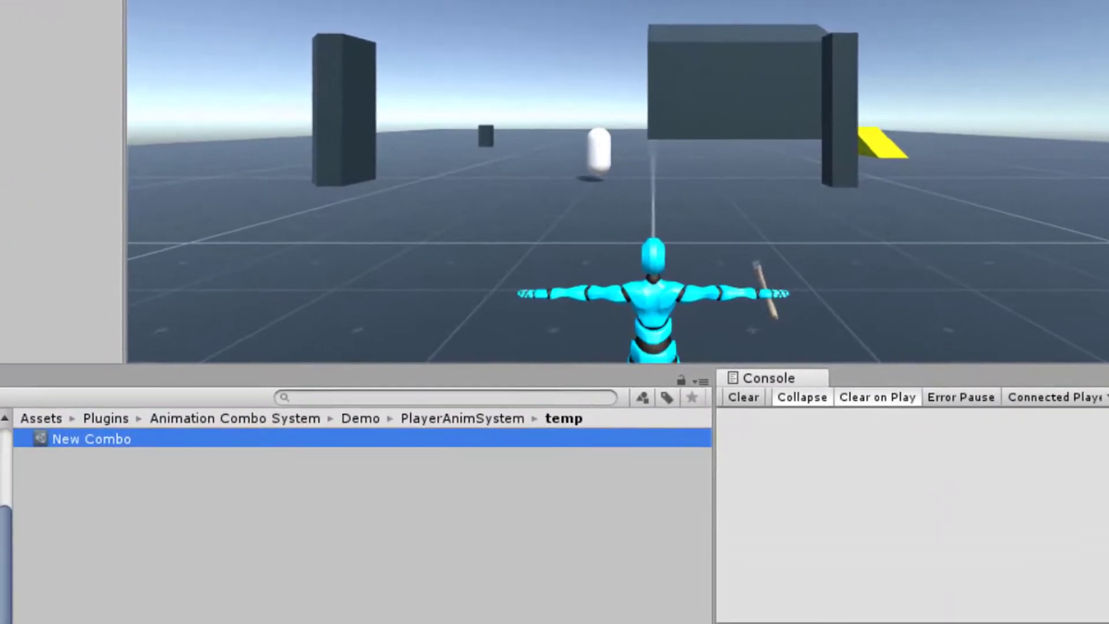
left_click(960, 239)
left_click(958, 311)
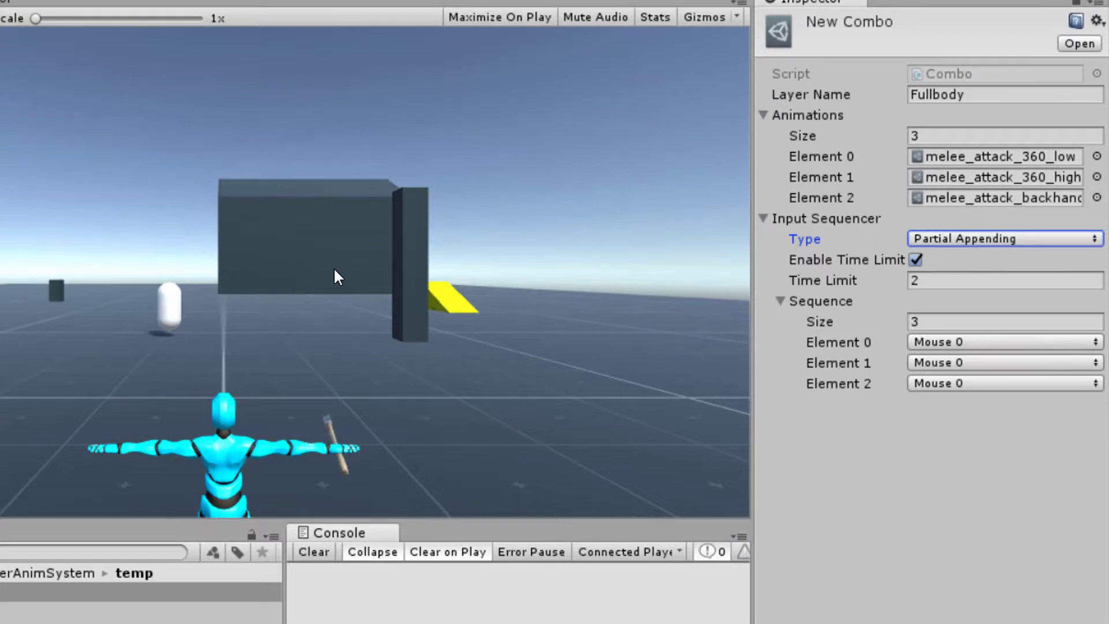
Run the game to test the Partial Appending combo with axe attacks, and stop play mode
key("ctrl+p")
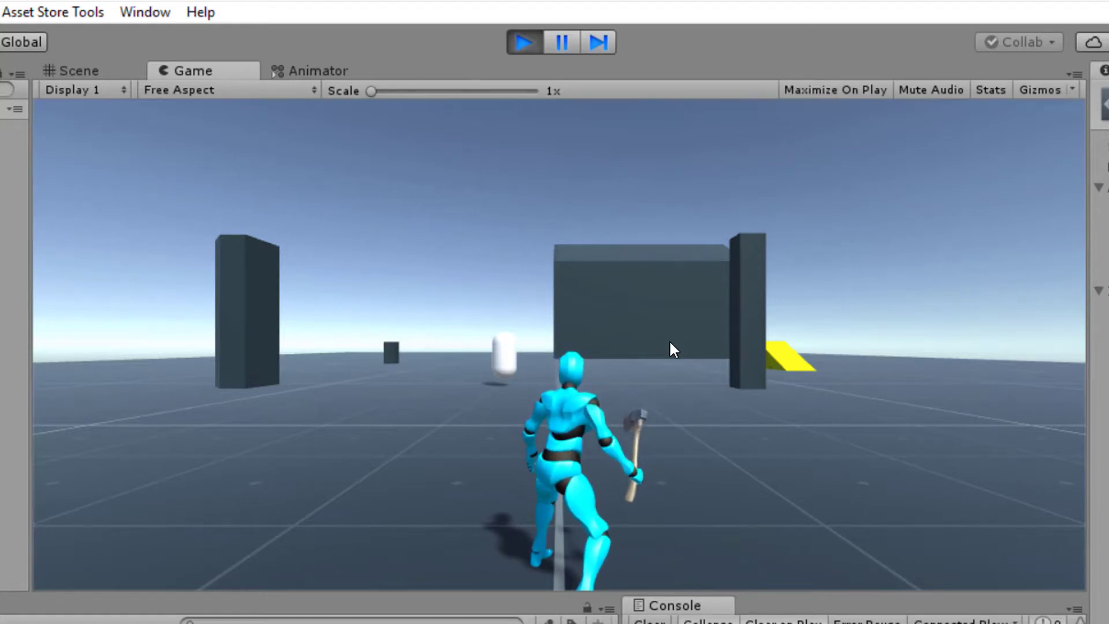
left_click(669, 339)
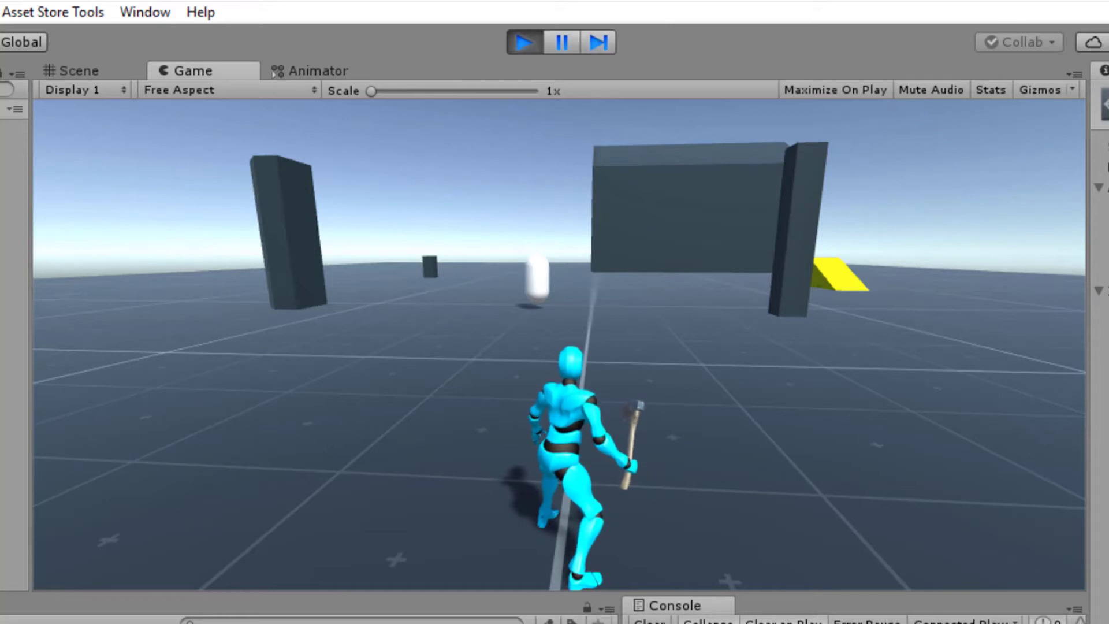
key("ctrl+p")
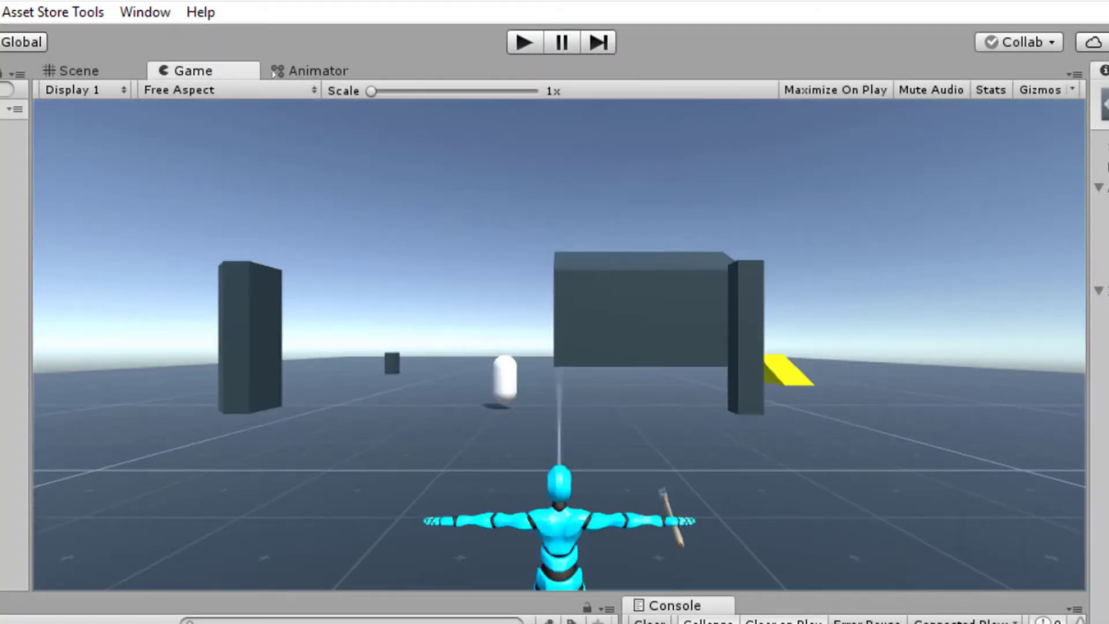